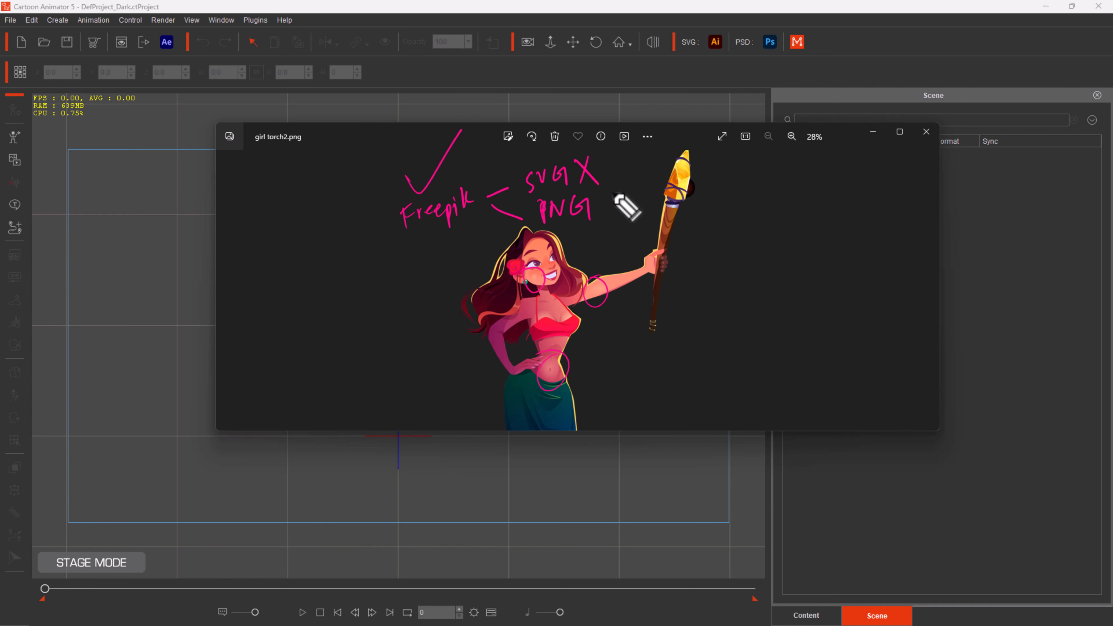
pyautogui.moveTo(580, 201); pyautogui.dragTo(589, 220)
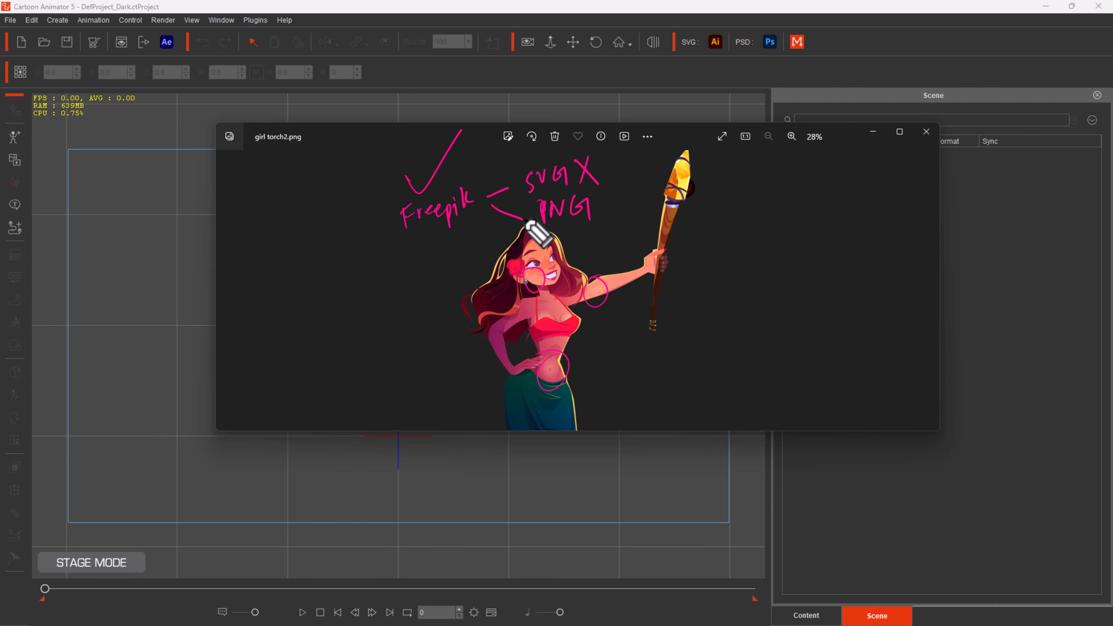
pyautogui.moveTo(596, 214)
pyautogui.mouseDown()
pyautogui.moveTo(602, 188)
pyautogui.moveTo(555, 197)
pyautogui.moveTo(593, 208)
pyautogui.mouseUp()
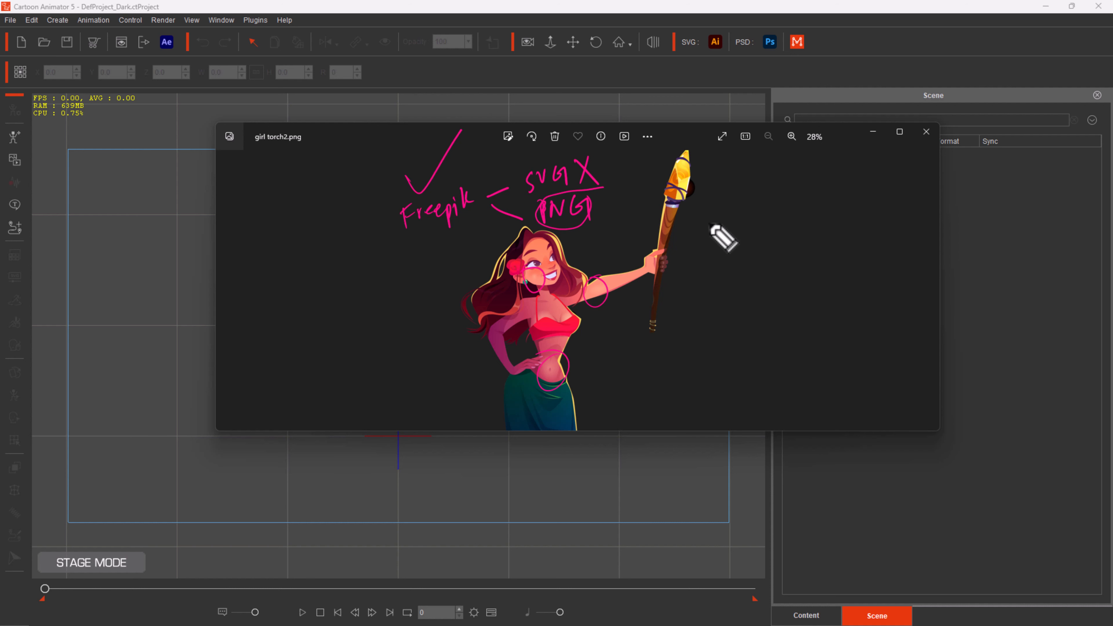
pyautogui.moveTo(653, 267)
pyautogui.mouseDown()
pyautogui.moveTo(616, 303)
pyautogui.moveTo(638, 291)
pyautogui.moveTo(639, 268)
pyautogui.mouseUp()
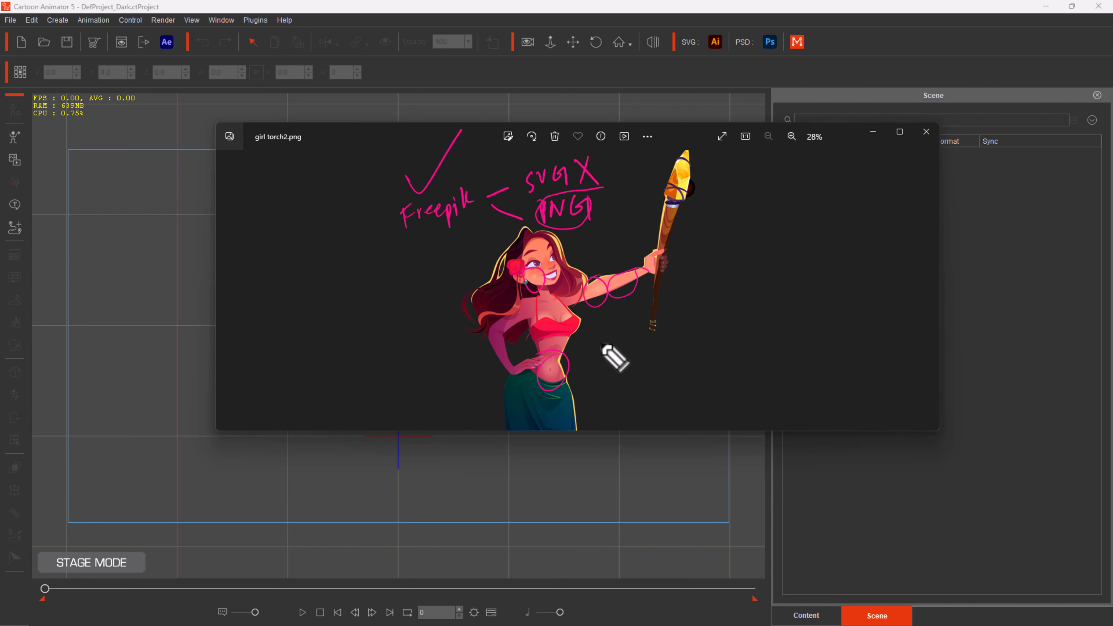
pyautogui.moveTo(659, 211)
pyautogui.mouseDown()
pyautogui.moveTo(549, 375)
pyautogui.moveTo(616, 215)
pyautogui.mouseUp()
pyautogui.press('e')
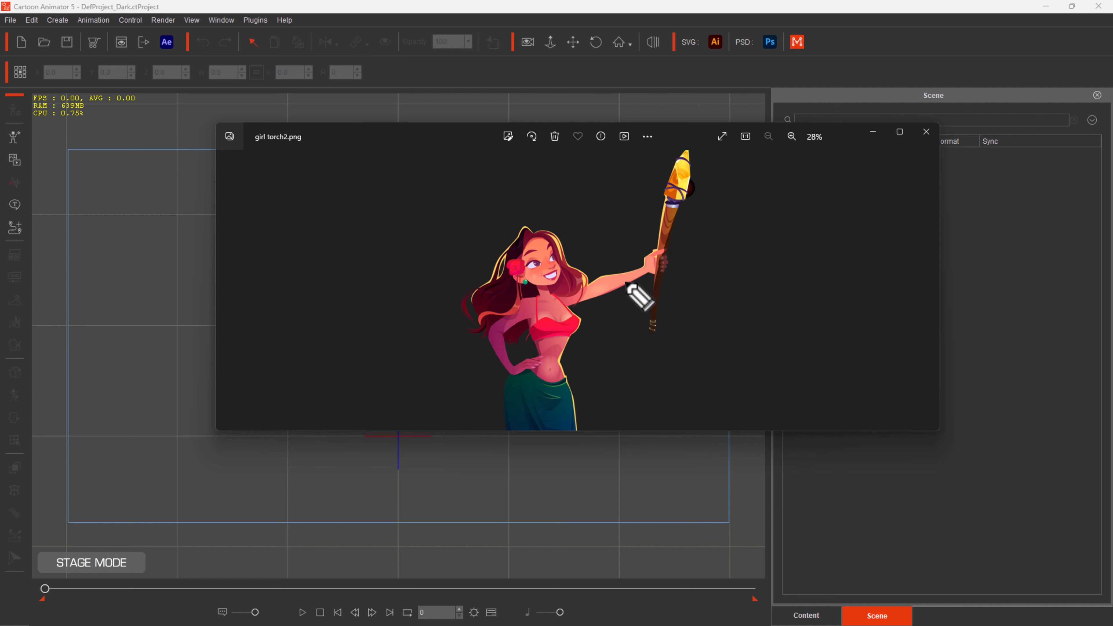
pyautogui.moveTo(675, 241)
pyautogui.mouseDown()
pyautogui.moveTo(606, 278)
pyautogui.moveTo(611, 302)
pyautogui.moveTo(657, 262)
pyautogui.moveTo(631, 239)
pyautogui.moveTo(547, 226)
pyautogui.moveTo(573, 230)
pyautogui.moveTo(648, 203)
pyautogui.moveTo(607, 215)
pyautogui.moveTo(624, 228)
pyautogui.moveTo(687, 223)
pyautogui.moveTo(651, 194)
pyautogui.moveTo(705, 243)
pyautogui.mouseUp()
pyautogui.moveTo(647, 190)
pyautogui.mouseDown()
pyautogui.moveTo(736, 234)
pyautogui.moveTo(740, 248)
pyautogui.mouseUp()
pyautogui.moveTo(718, 241); pyautogui.dragTo(742, 223)
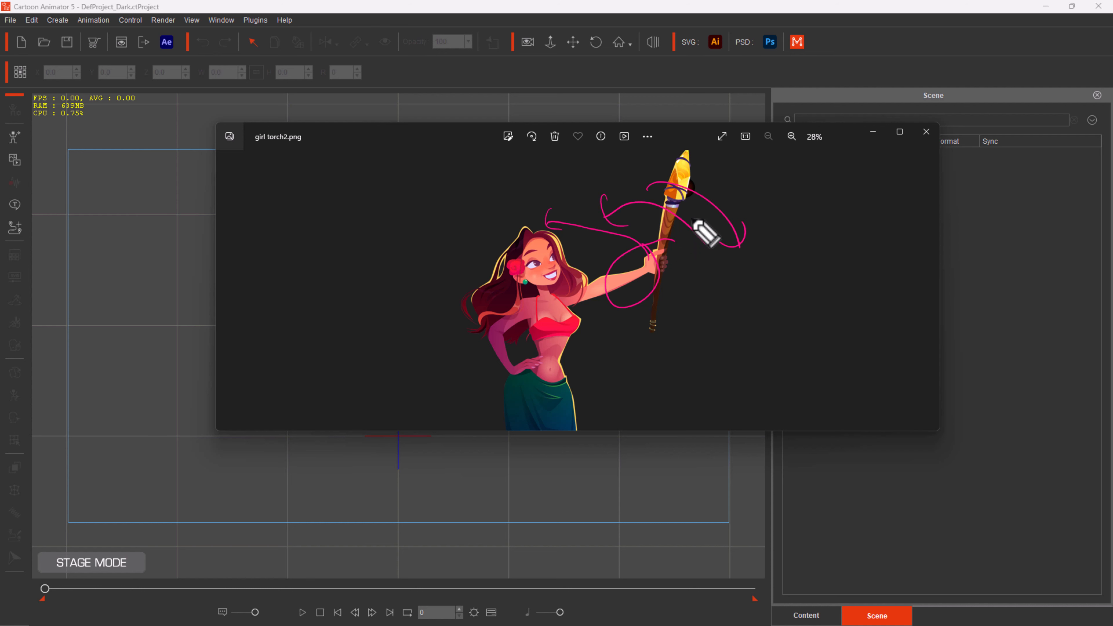
pyautogui.moveTo(736, 255); pyautogui.dragTo(552, 242)
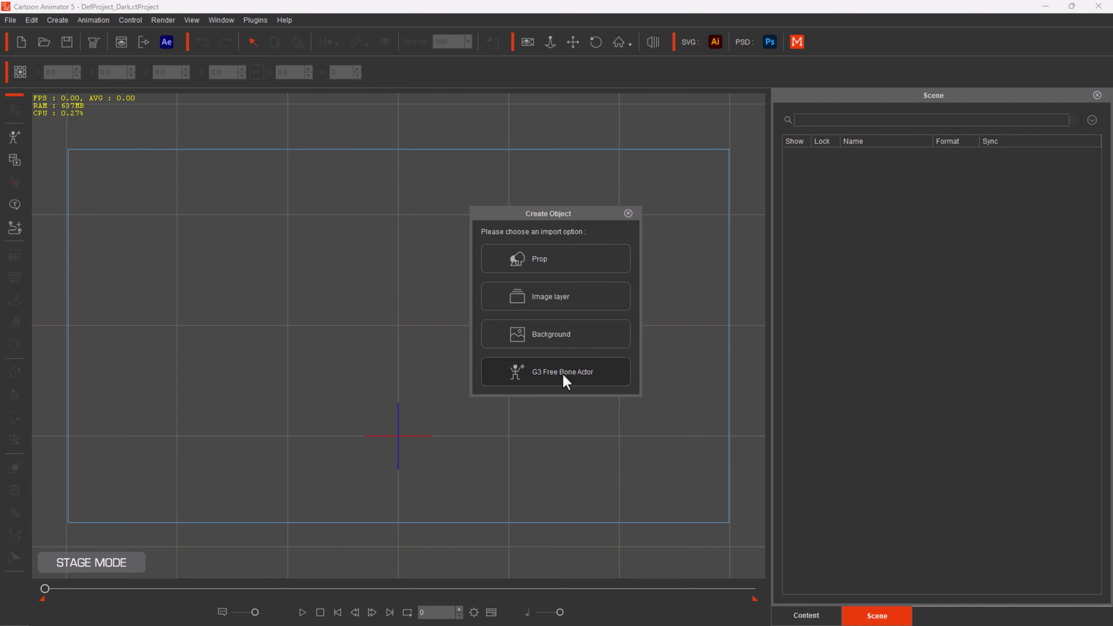
# Import the girl torch2 image onto the stage as a prop, using the Static Image object type.
pyautogui.click(545, 265)
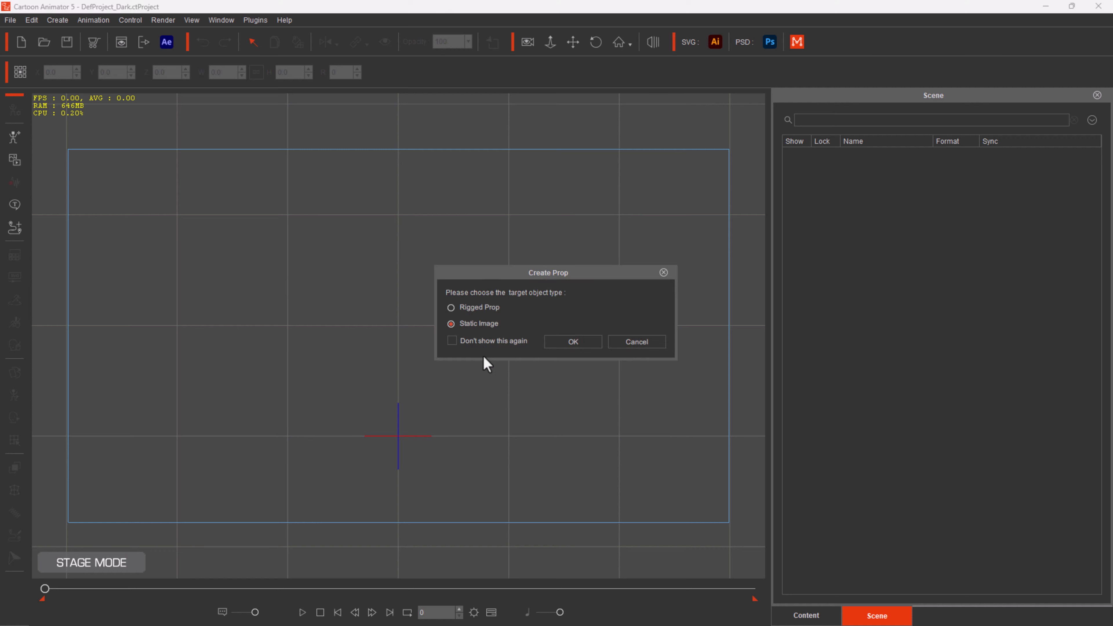
pyautogui.click(572, 342)
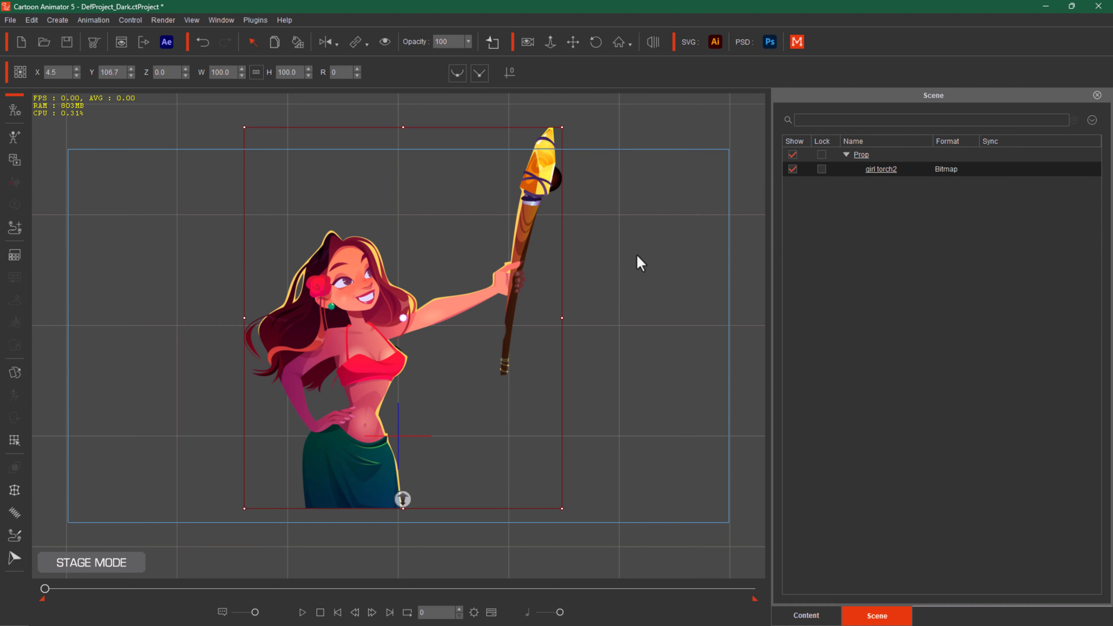
pyautogui.click(192, 497)
pyautogui.hotkey('ctrl', 'alt', 'shift', 'w')
pyautogui.moveTo(130, 515)
pyautogui.mouseDown()
pyautogui.moveTo(106, 511)
pyautogui.moveTo(119, 596)
pyautogui.moveTo(78, 578)
pyautogui.mouseUp()
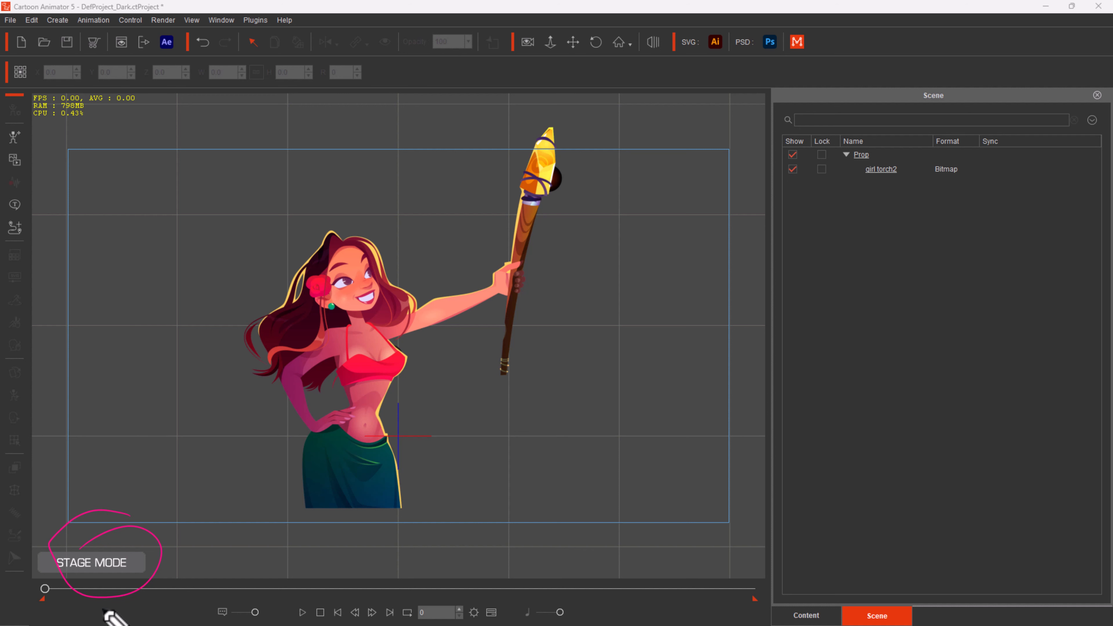
pyautogui.hotkey('ctrl', 'alt', 'shift', 'c')
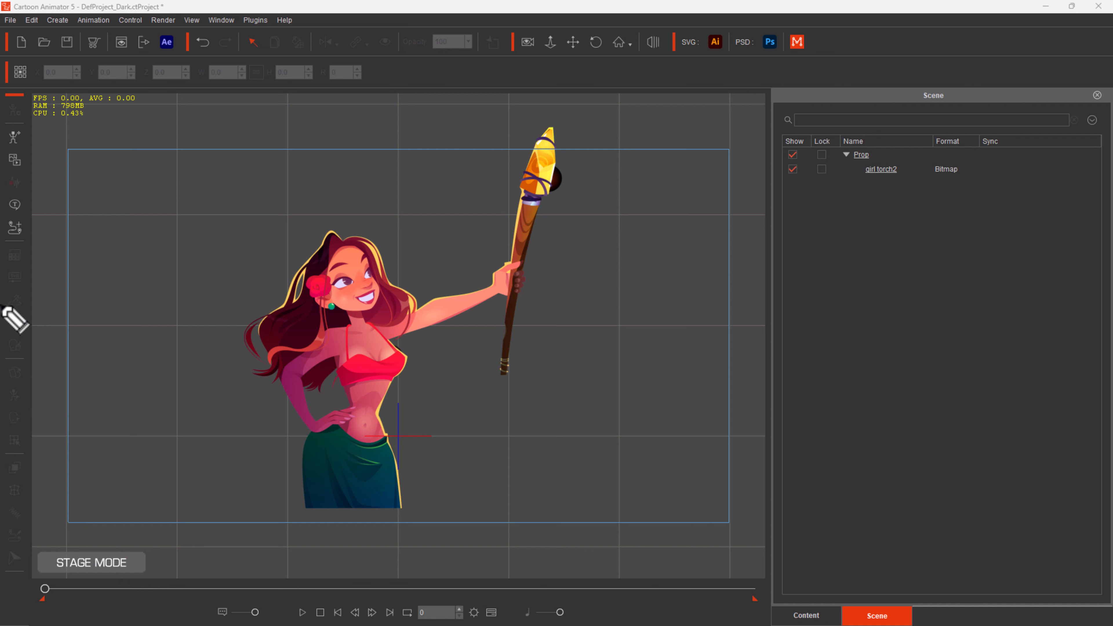
pyautogui.hotkey('ctrl', 'alt', 'shift', 'q')
# Open the girl torch2 prop on the stage in Composer mode.
pyautogui.click(341, 310)
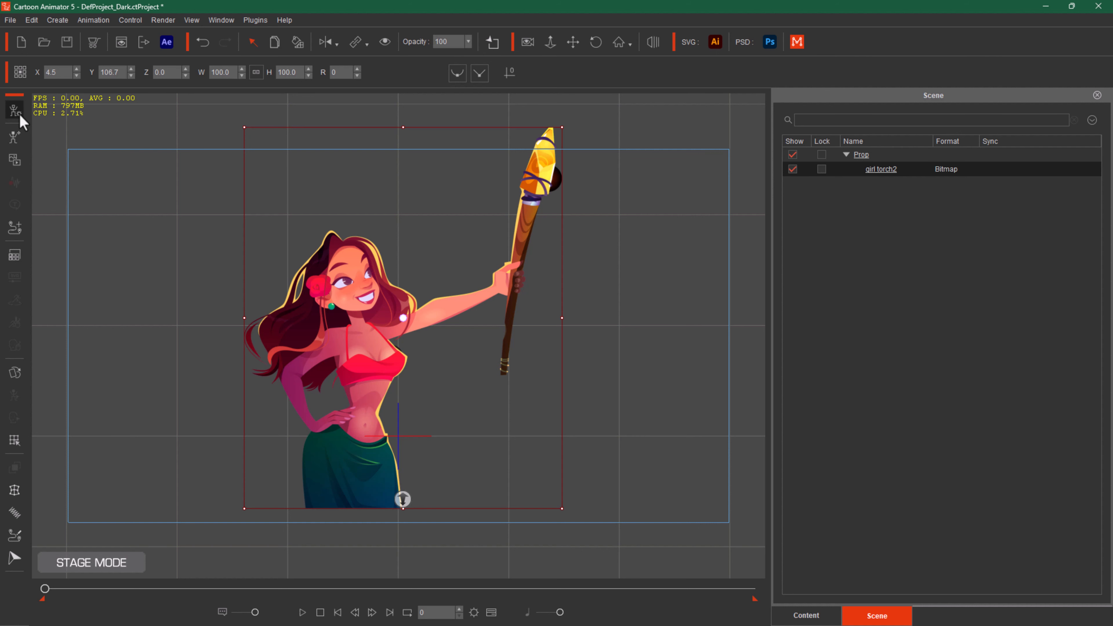
pyautogui.click(18, 113)
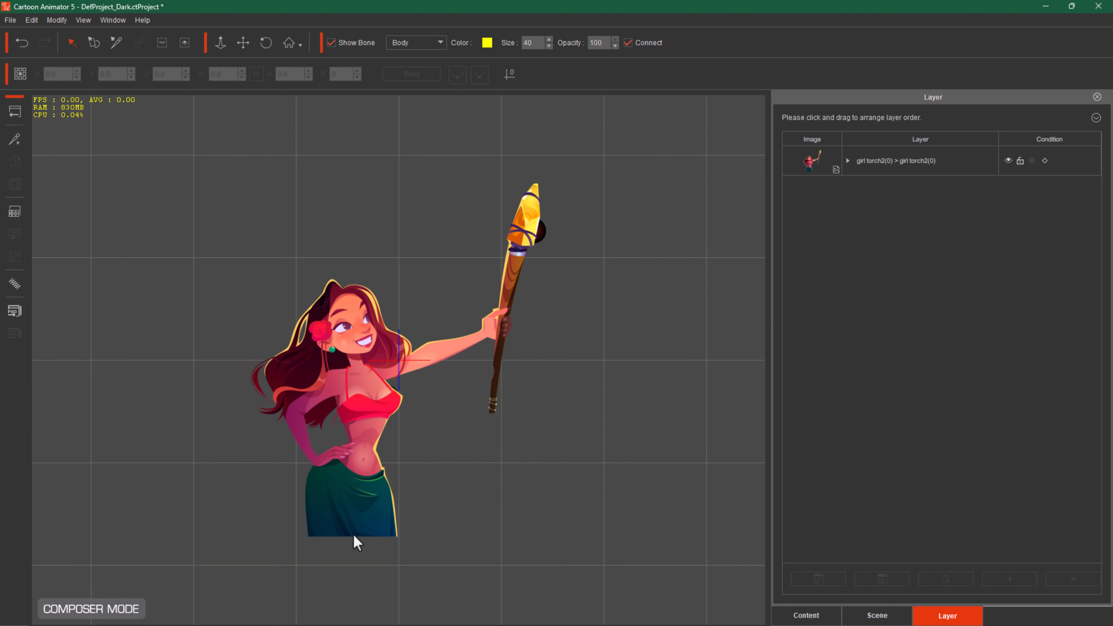
pyautogui.click(83, 20)
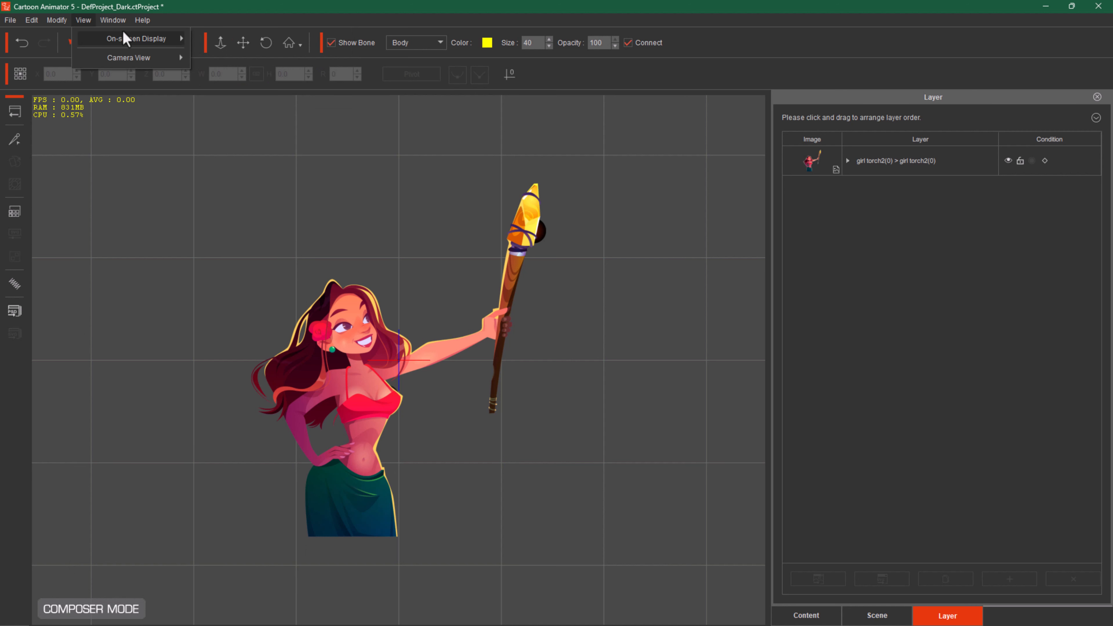
pyautogui.moveTo(144, 38)
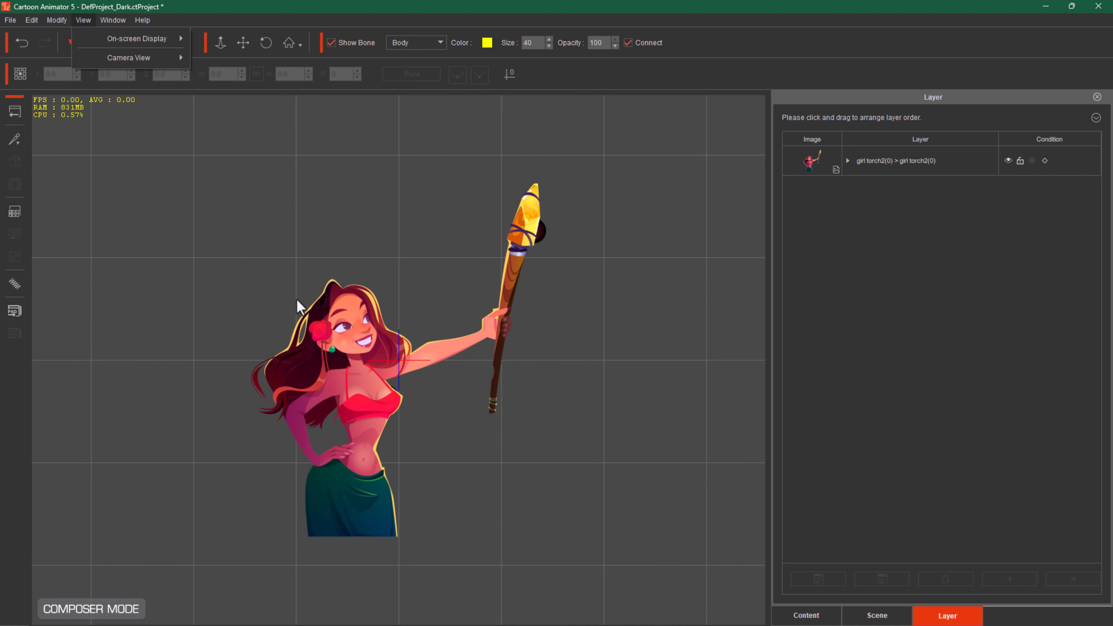
pyautogui.click(150, 79)
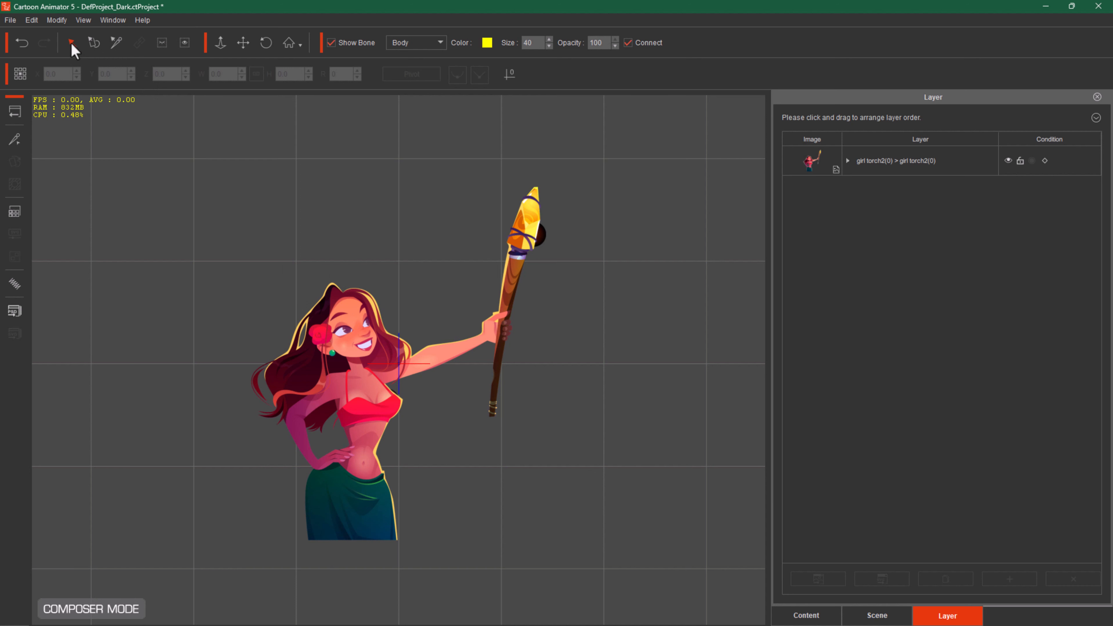
pyautogui.click(397, 329)
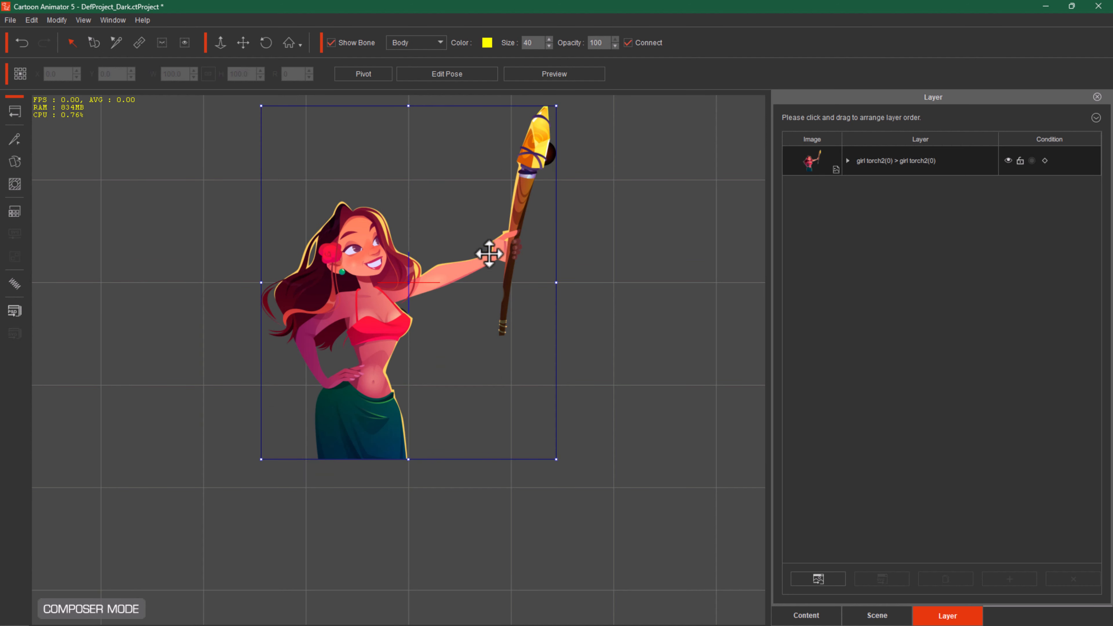
pyautogui.click(605, 216)
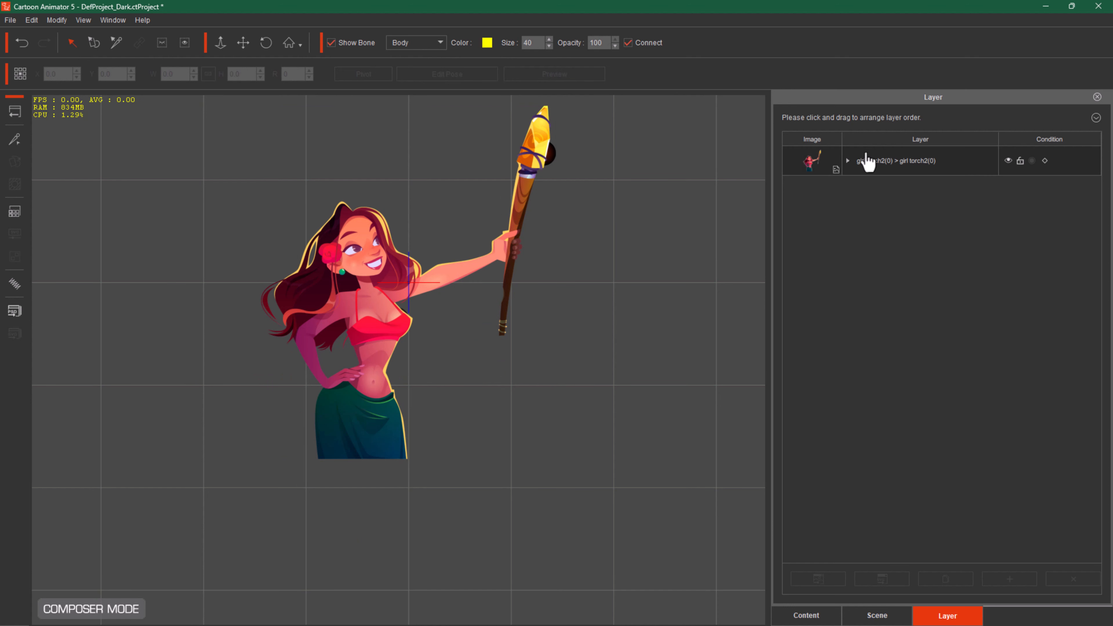
# Select and expand the girl torch2 layer, and open the Bone Editor for it, moved clear of the figure.
pyautogui.click(889, 164)
pyautogui.click(848, 160)
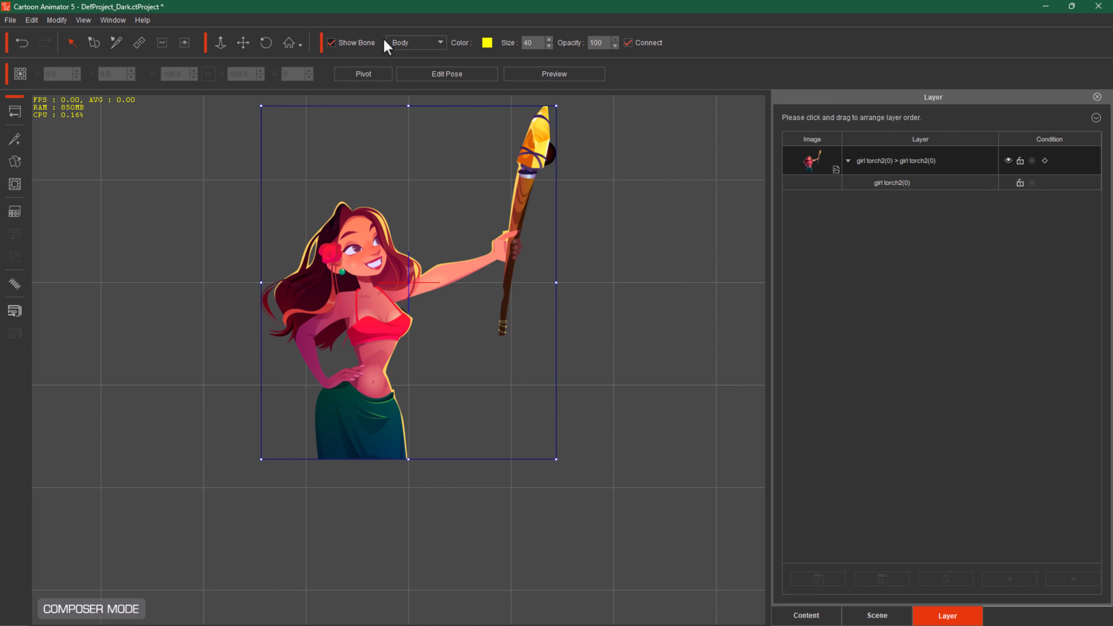
pyautogui.click(16, 141)
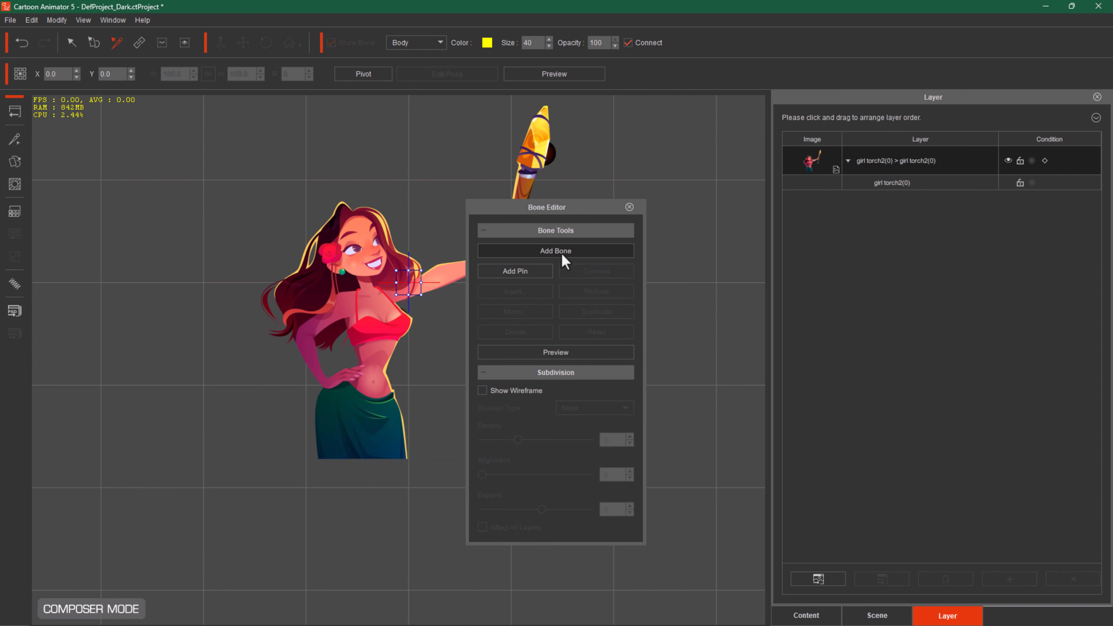
pyautogui.moveTo(568, 215); pyautogui.dragTo(685, 157)
# Add a connected chain of four bone points along the torch-holding arm, from the shoulder through the elbow and forearm to the wrist.
pyautogui.click(682, 201)
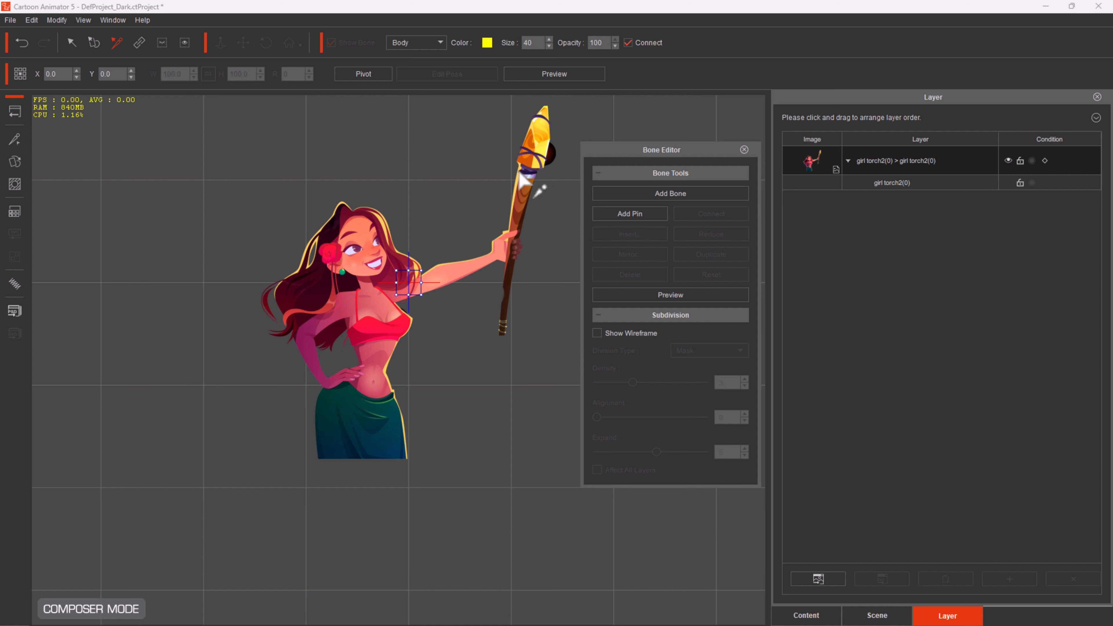
pyautogui.click(460, 148)
pyautogui.moveTo(510, 160); pyautogui.dragTo(508, 162)
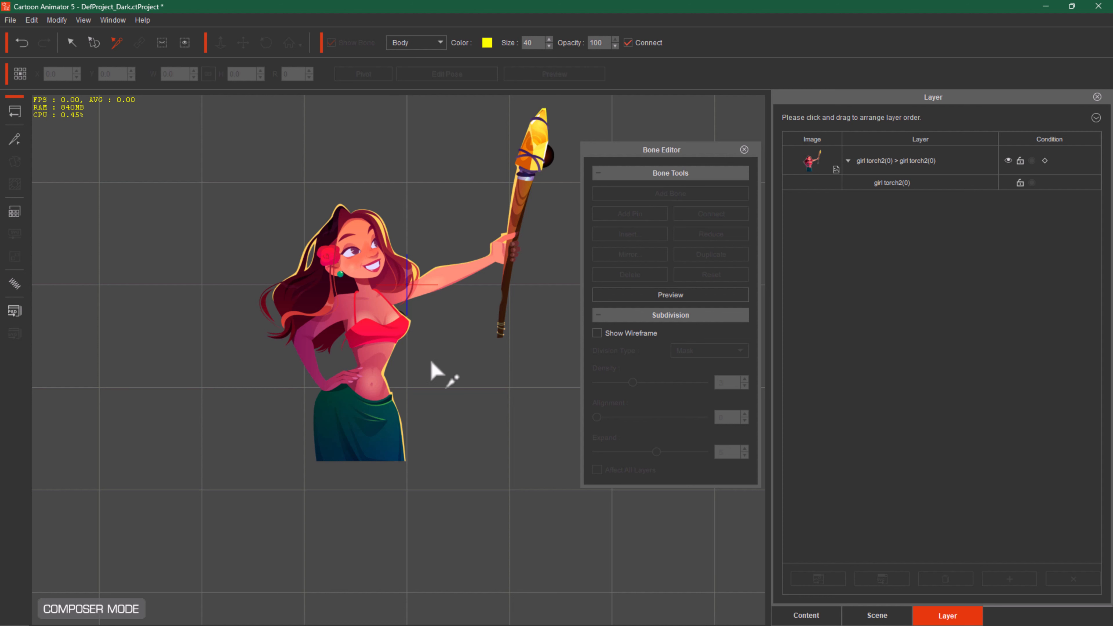
pyautogui.click(890, 182)
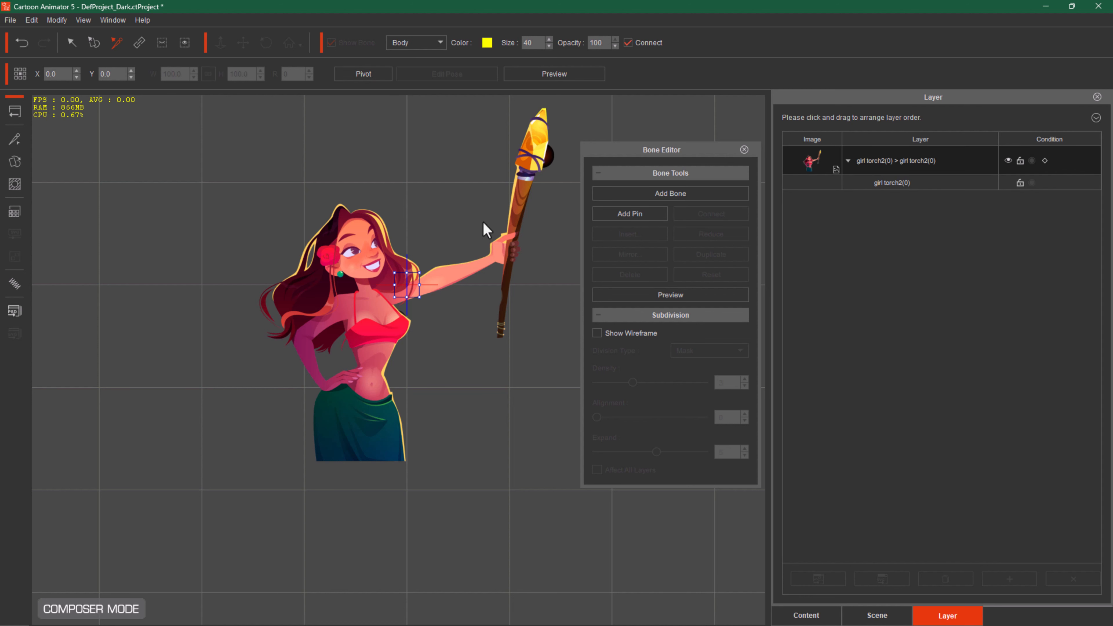
pyautogui.moveTo(358, 261); pyautogui.dragTo(346, 282)
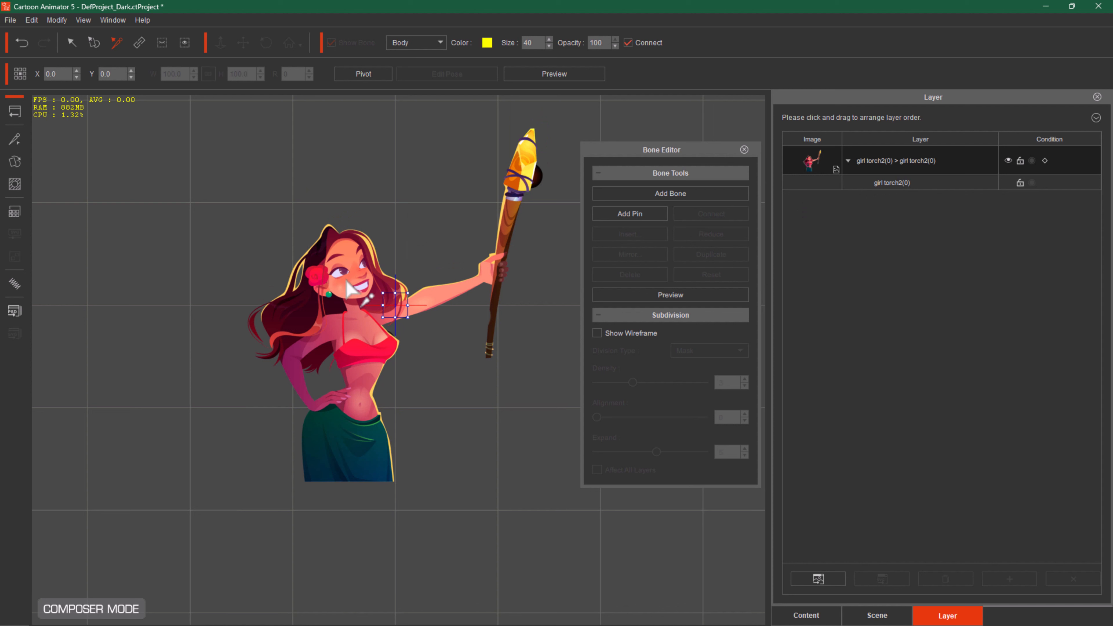
pyautogui.click(663, 197)
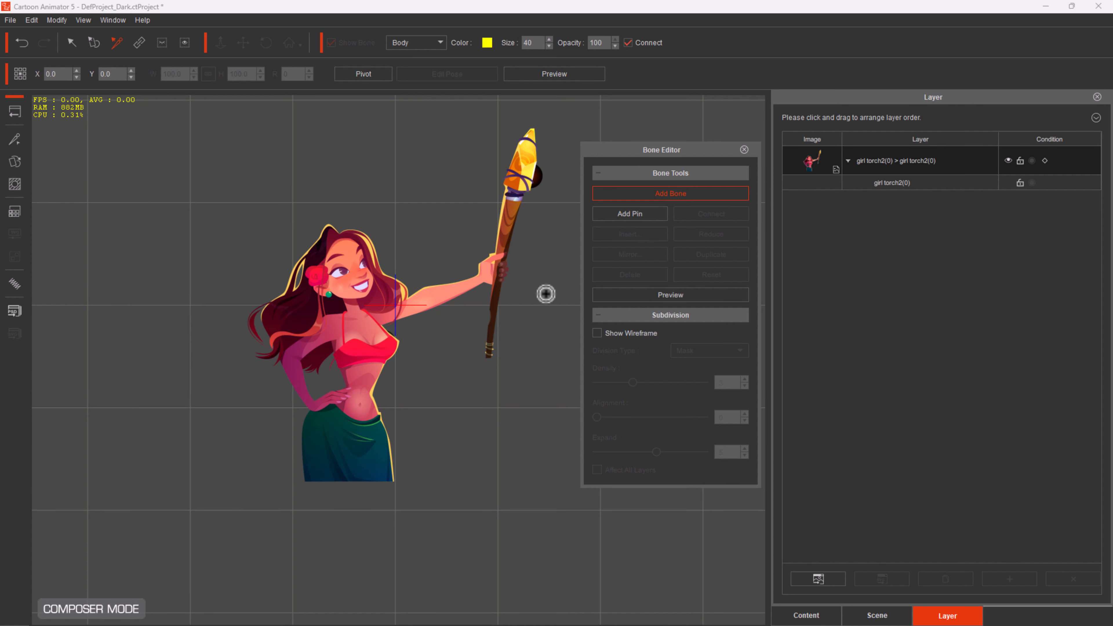
pyautogui.click(377, 321)
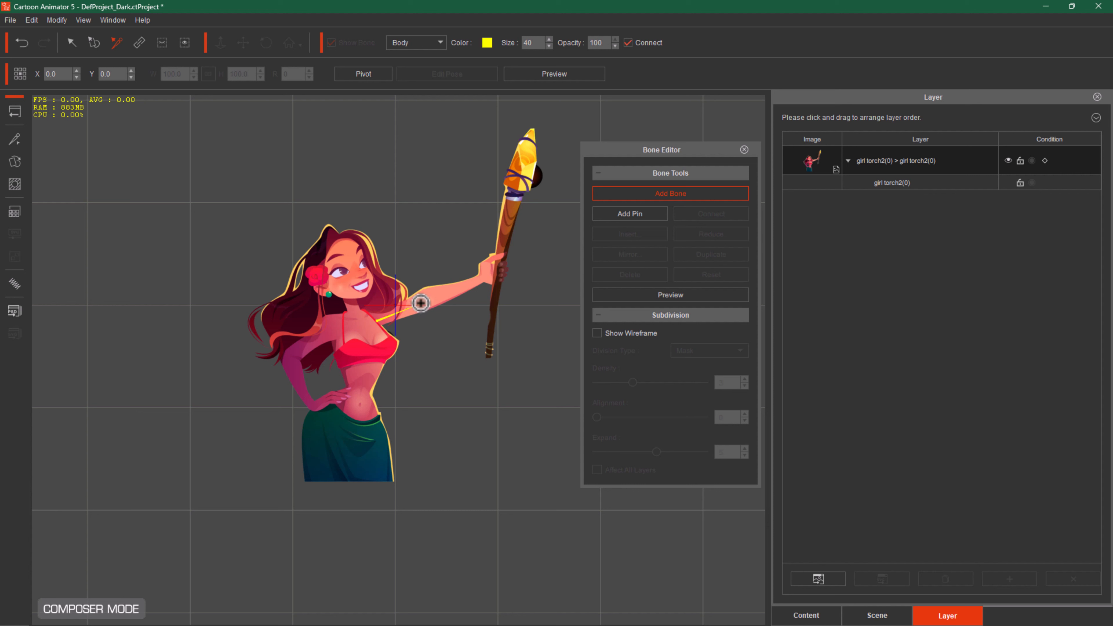
pyautogui.click(420, 302)
pyautogui.click(453, 291)
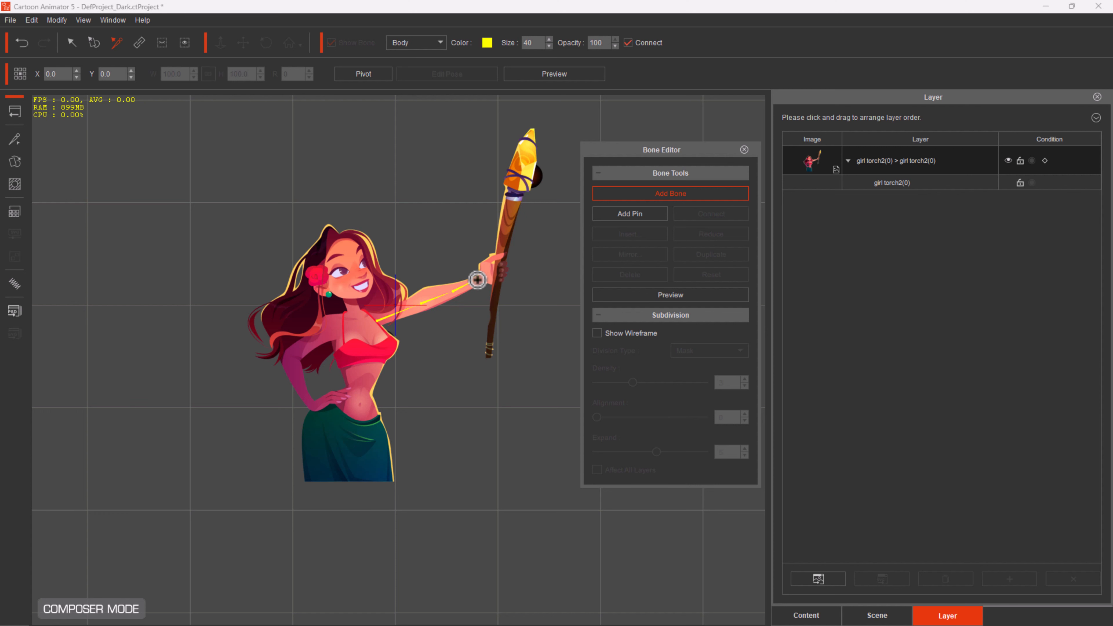
pyautogui.doubleClick(478, 278)
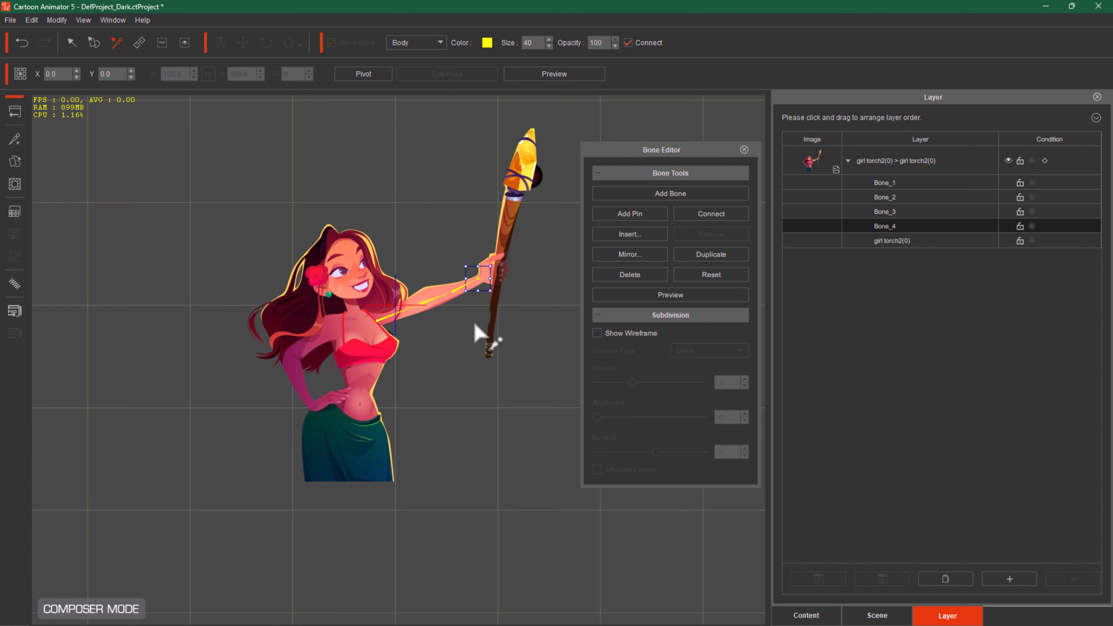
# Check which joint of the torch arm Bone_1, Bone_2 and Bone_4 each correspond to.
pyautogui.click(926, 229)
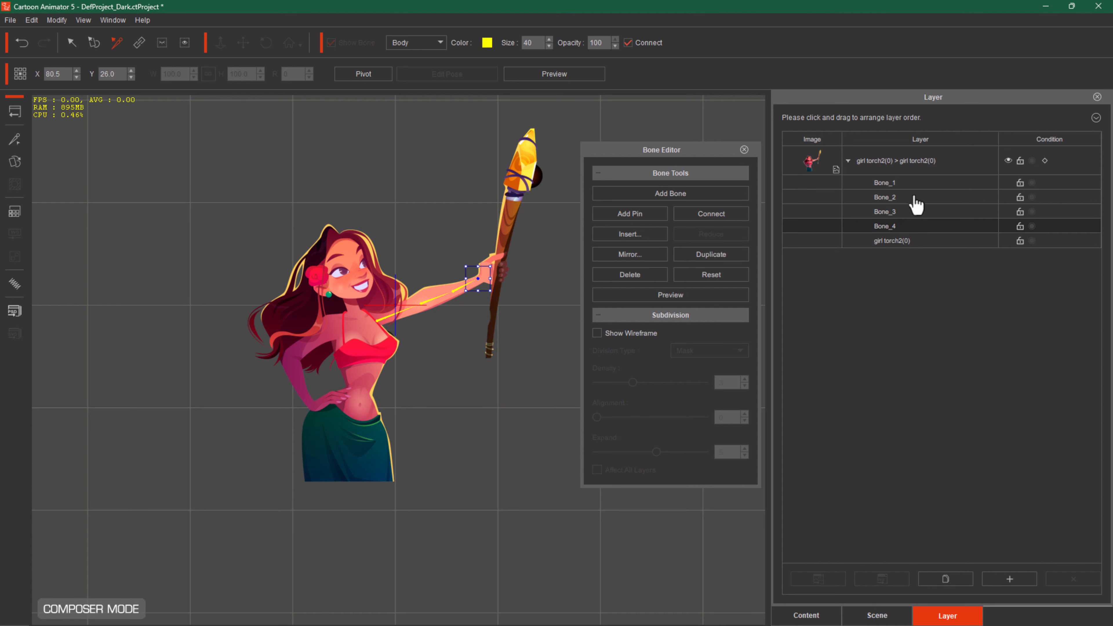
pyautogui.click(895, 183)
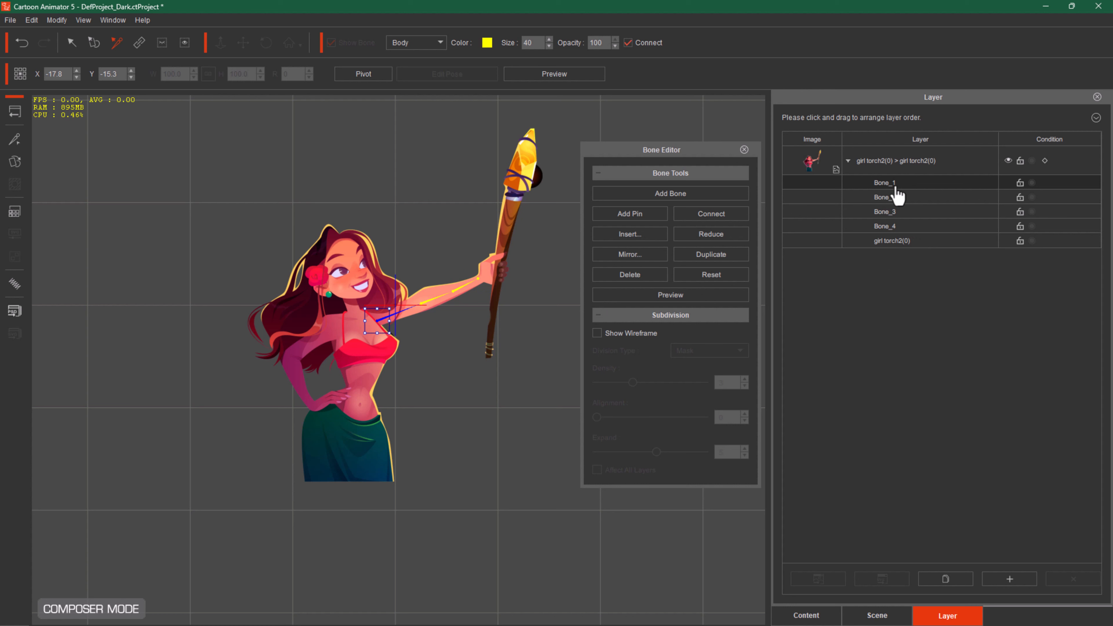
pyautogui.click(898, 197)
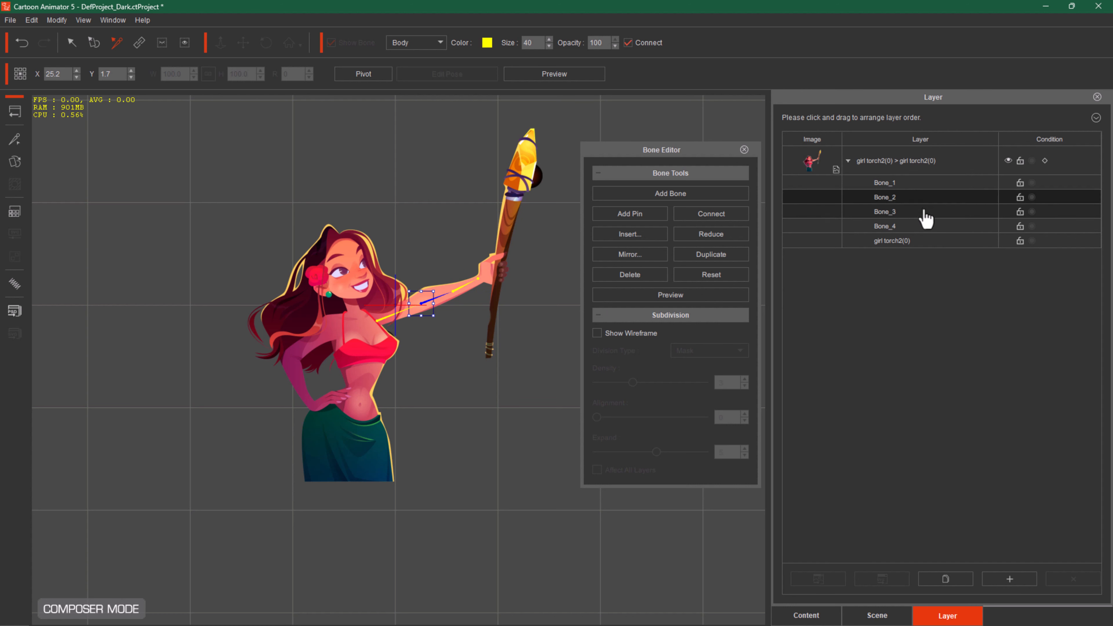
pyautogui.click(923, 225)
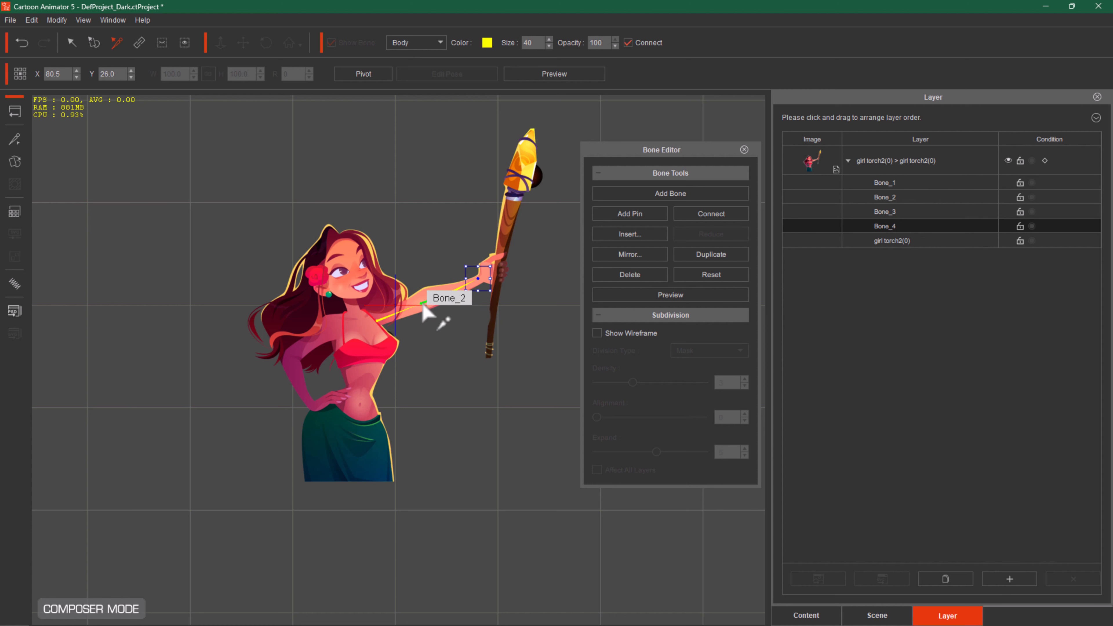
pyautogui.click(915, 198)
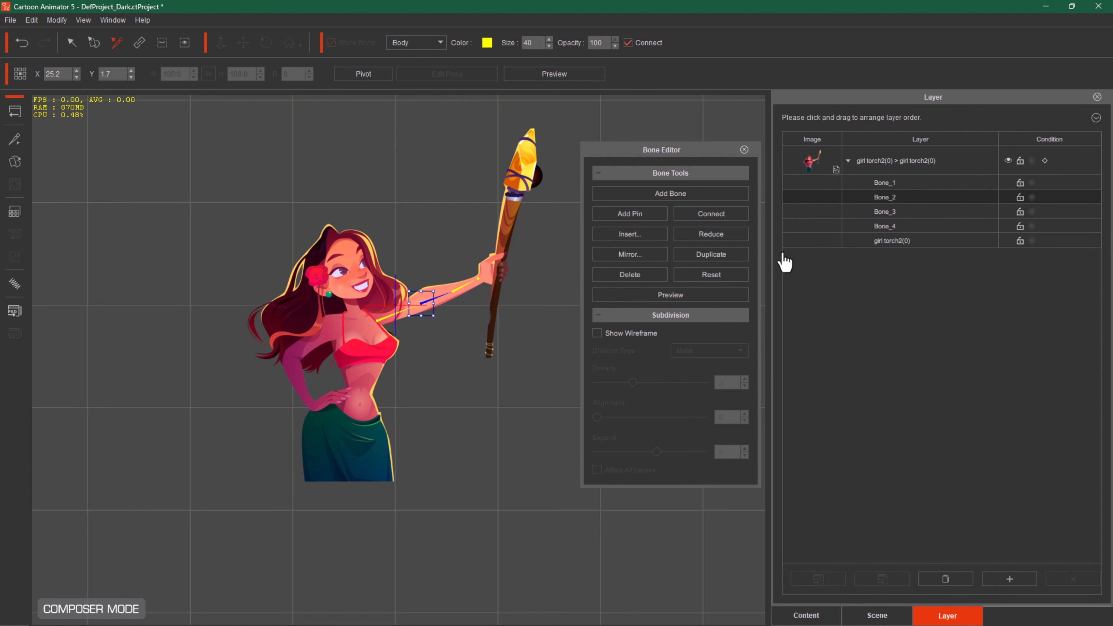
# Undo the last bone edit, reselect Bone_2 at the elbow and rotate it slightly.
pyautogui.hotkey('ctrl', 'z')
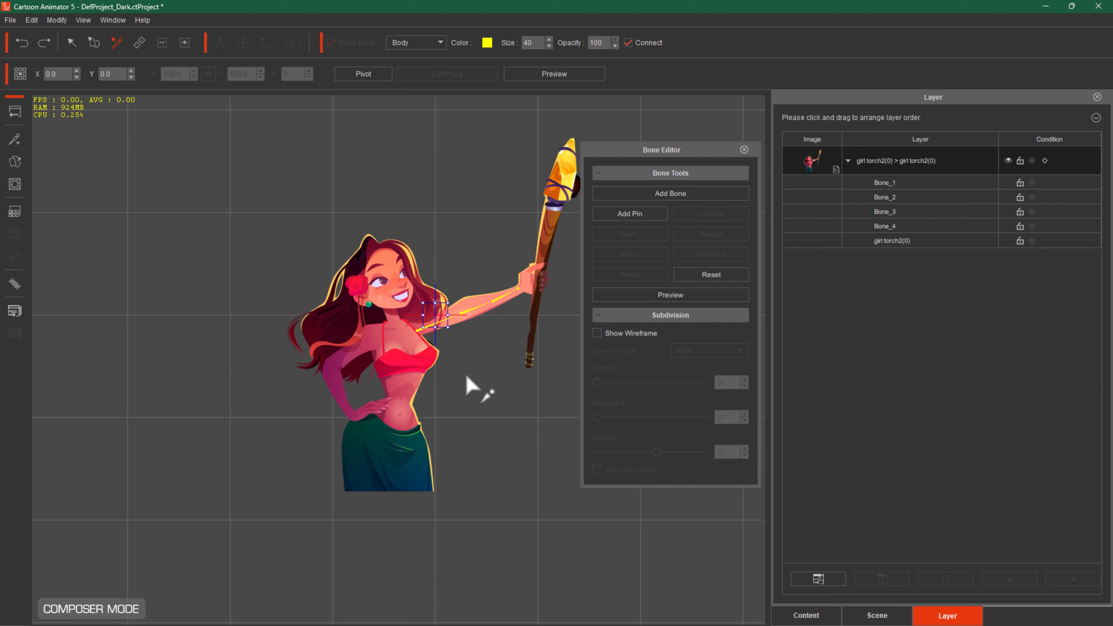
pyautogui.click(935, 204)
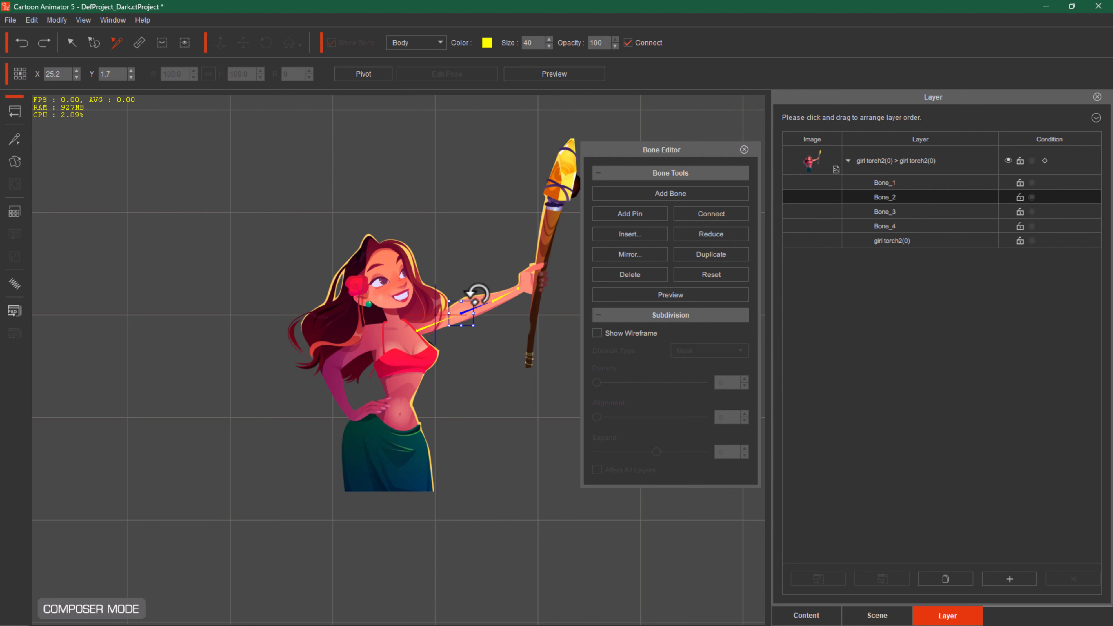
pyautogui.moveTo(475, 292)
pyautogui.mouseDown()
pyautogui.moveTo(442, 266)
pyautogui.moveTo(487, 318)
pyautogui.moveTo(455, 279)
pyautogui.moveTo(477, 314)
pyautogui.moveTo(458, 281)
pyautogui.moveTo(473, 309)
pyautogui.moveTo(475, 293)
pyautogui.mouseUp()
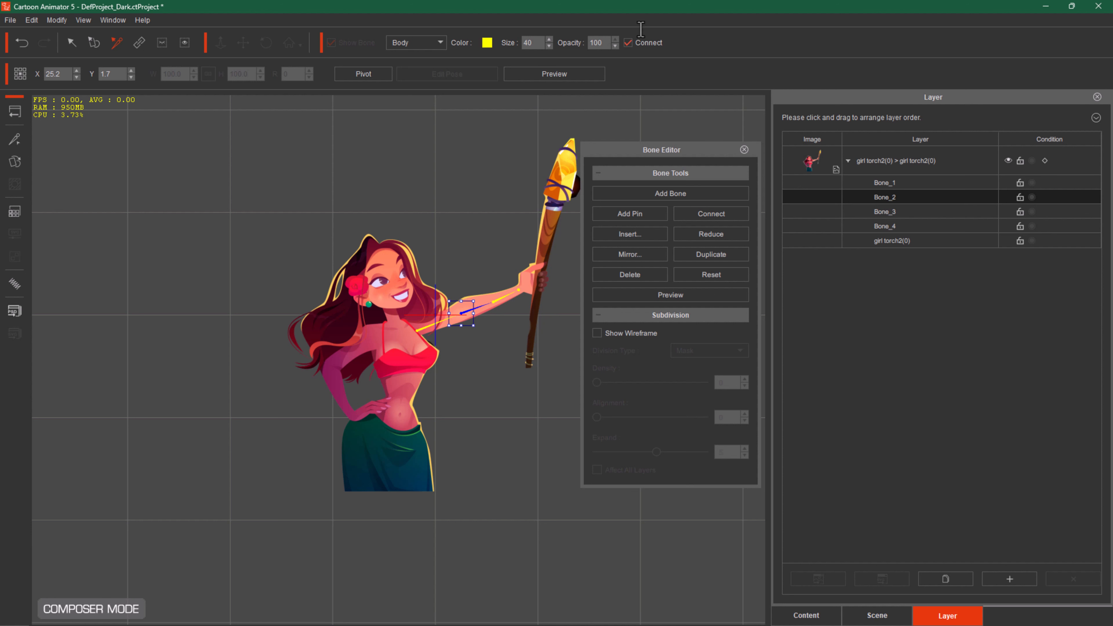
# Preview the rig by rotating Bone_2 at the elbow until the forearm and torch swing up, and end the preview.
pyautogui.click(562, 73)
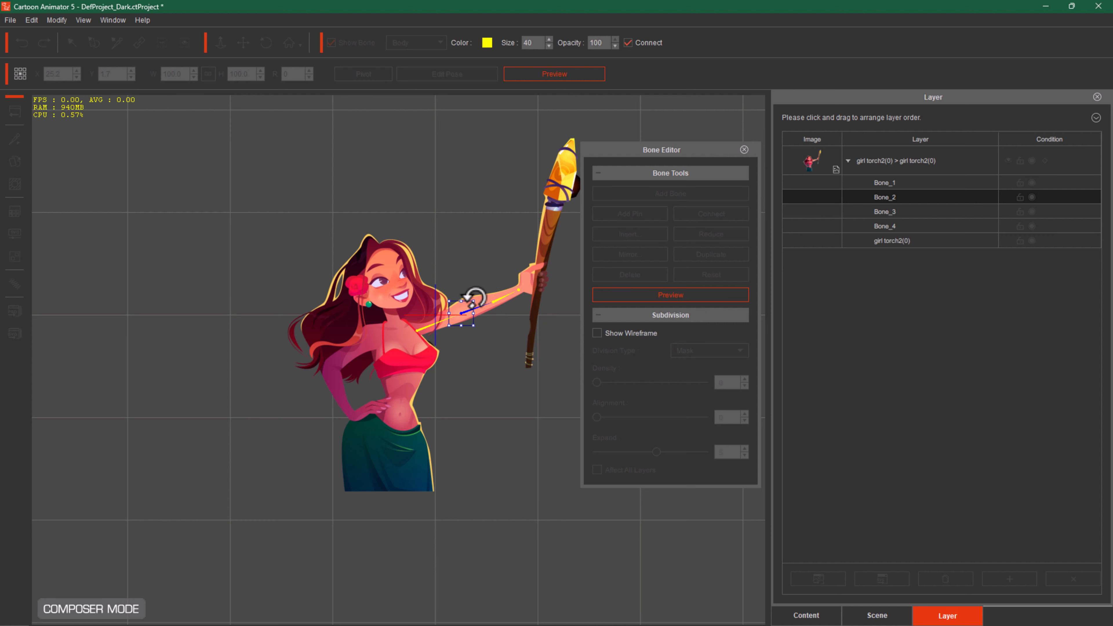
pyautogui.moveTo(476, 297); pyautogui.dragTo(440, 247)
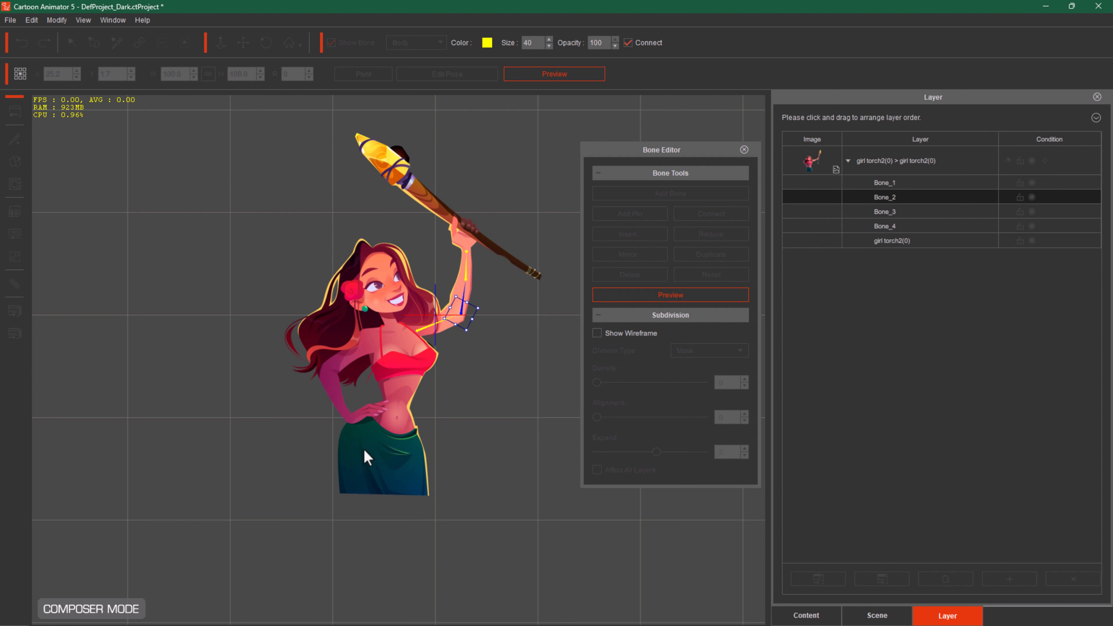
pyautogui.click(564, 74)
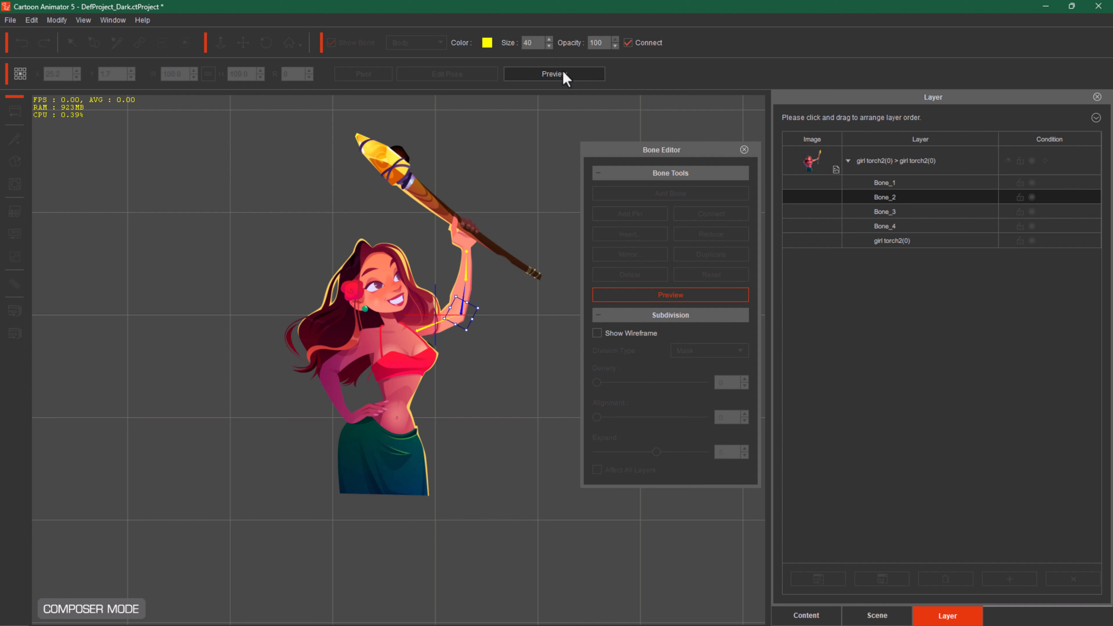
# Select the girl torch2 layer and add four pins: two across the skirt at the hips, one near the lowered upper arm, one on the chest.
pyautogui.click(921, 164)
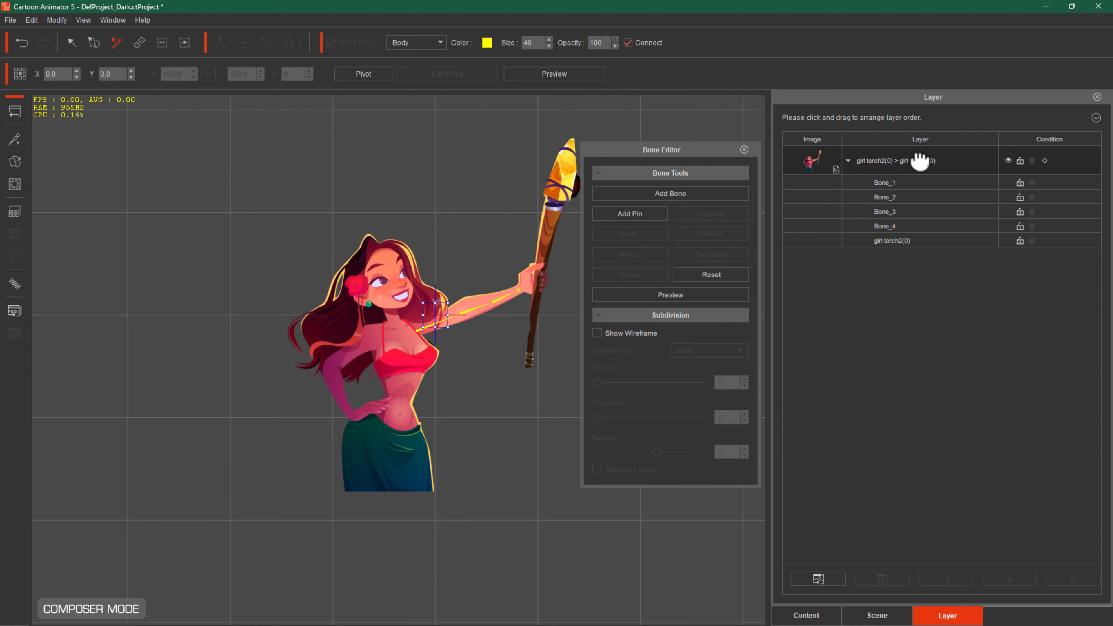
pyautogui.click(915, 197)
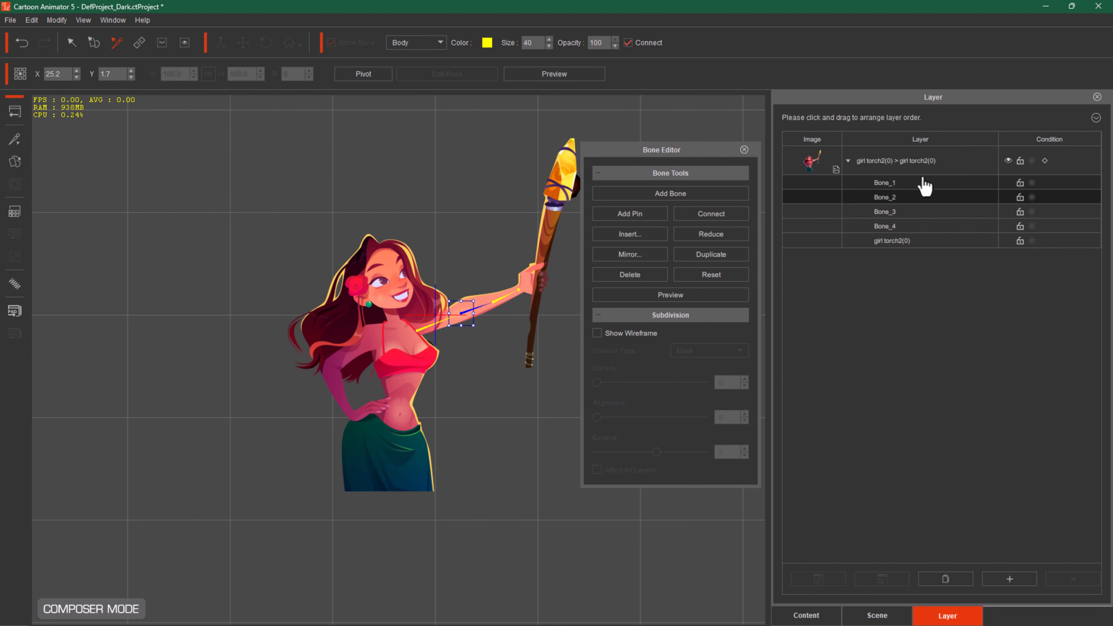
pyautogui.click(920, 166)
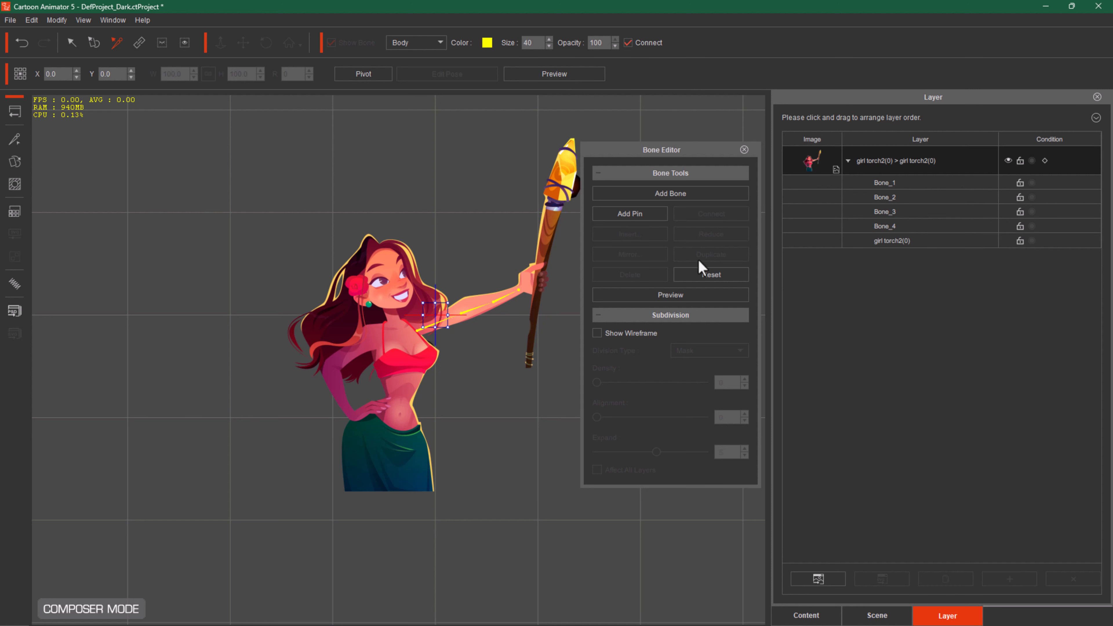
pyautogui.click(629, 215)
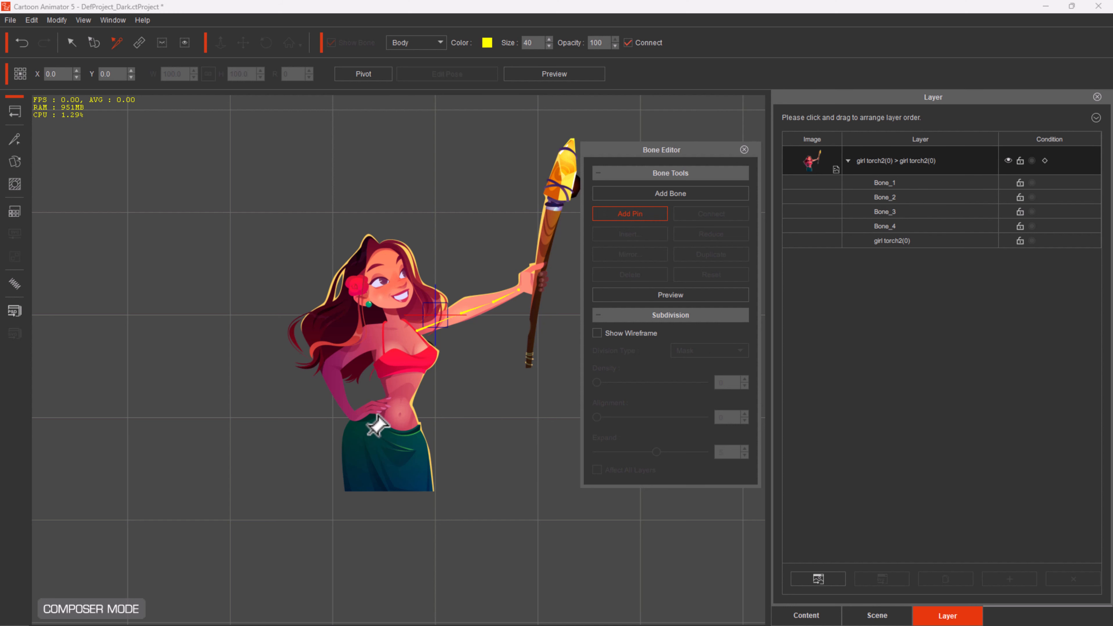
pyautogui.click(357, 431)
pyautogui.click(419, 444)
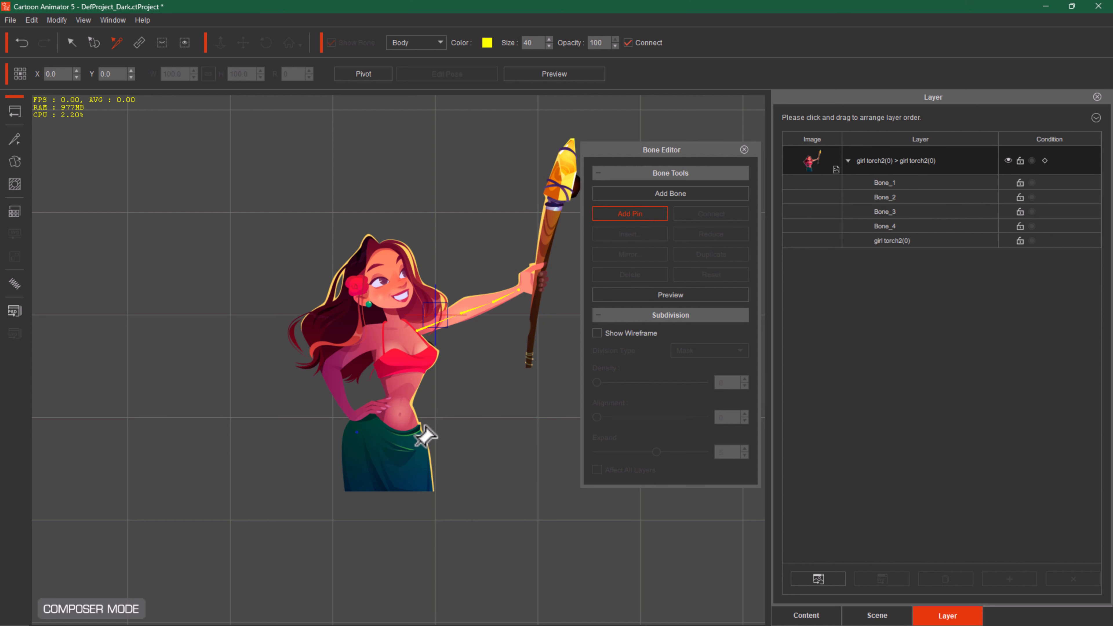
pyautogui.click(340, 359)
pyautogui.click(372, 336)
pyautogui.click(631, 214)
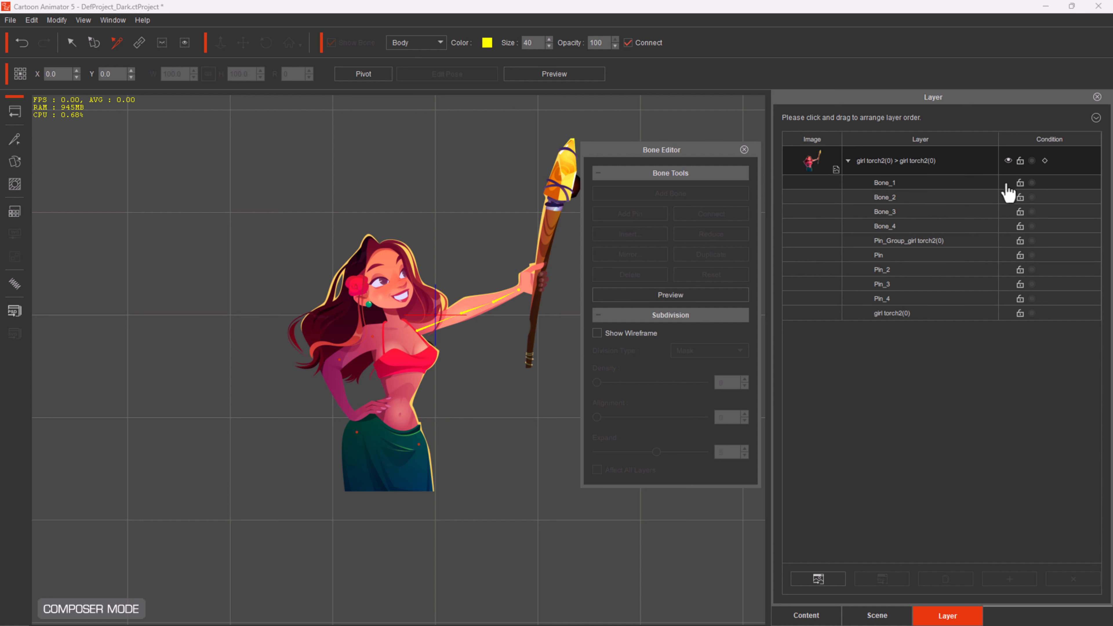
# Preview the pinned rig by rotating Bone_2 to raise the forearm and torch, and end the preview.
pyautogui.click(910, 198)
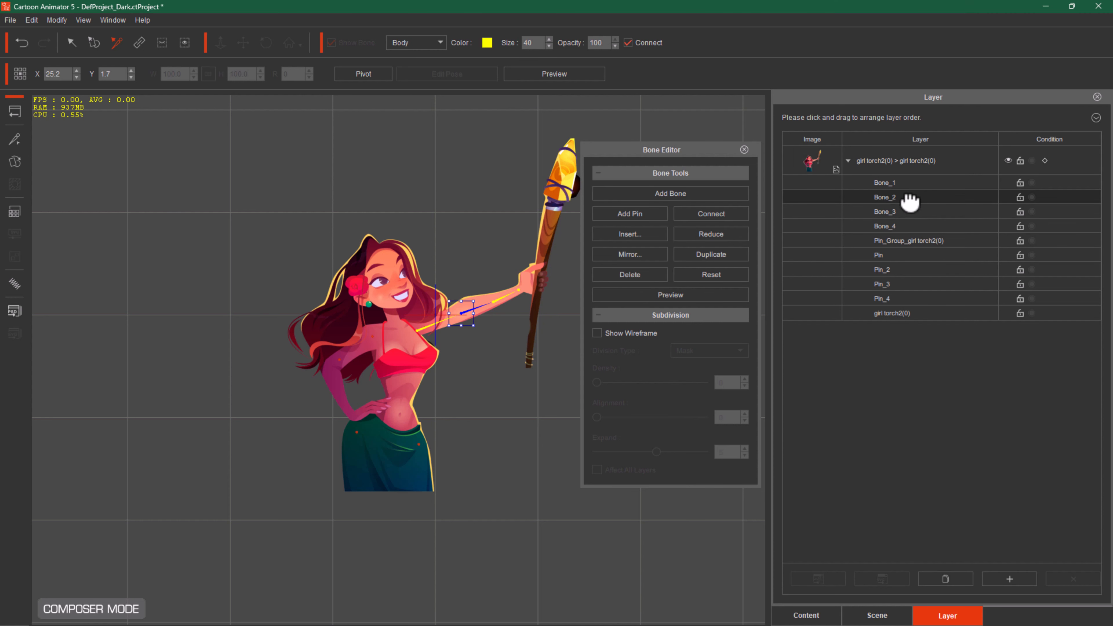
pyautogui.click(563, 74)
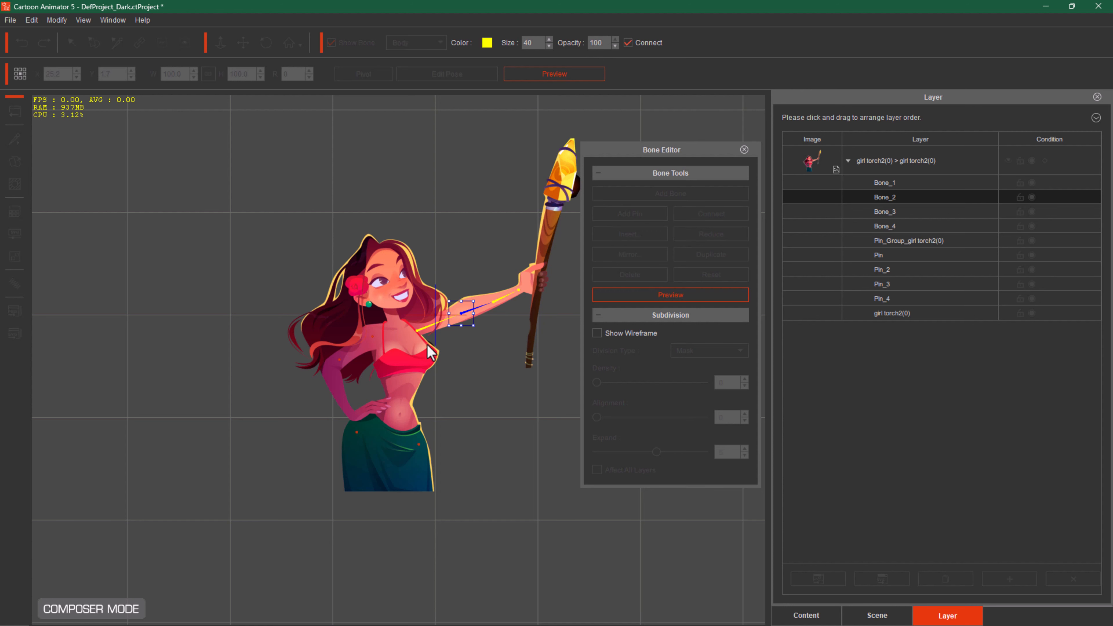
pyautogui.moveTo(477, 301); pyautogui.dragTo(456, 272)
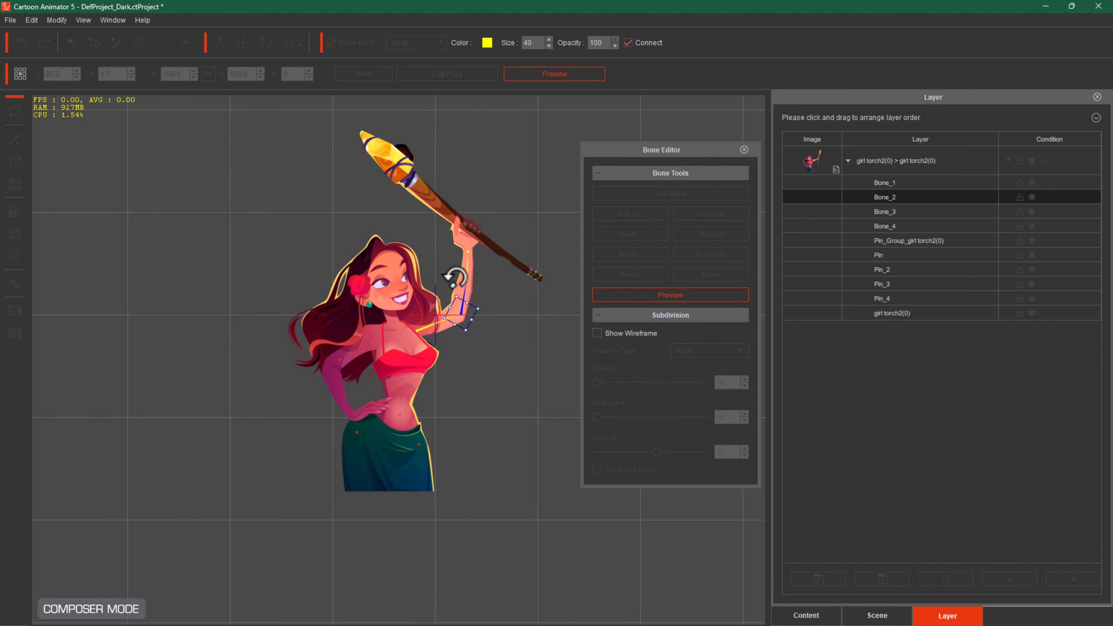
pyautogui.click(546, 78)
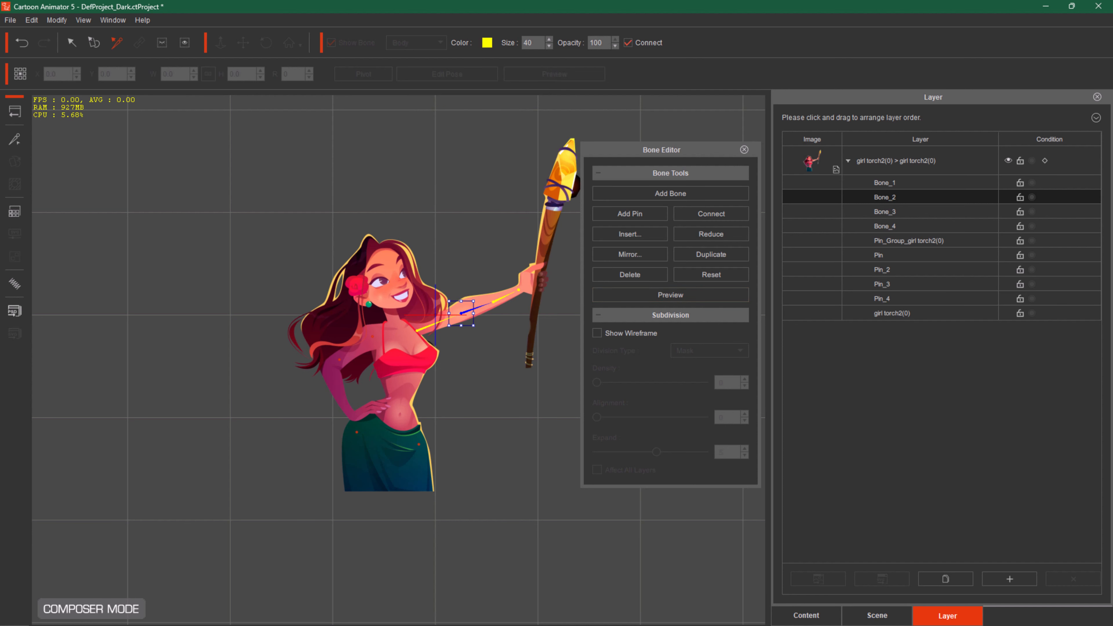
# Return to Stage mode, select the girl torch2 prop and open the timeline.
pyautogui.click(13, 115)
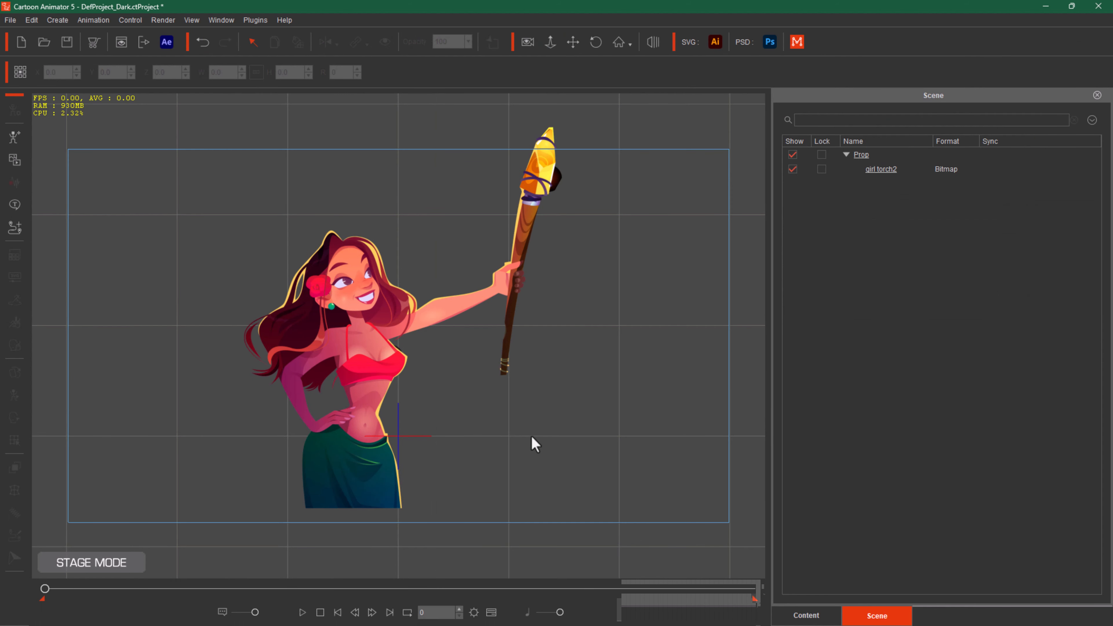
pyautogui.click(363, 356)
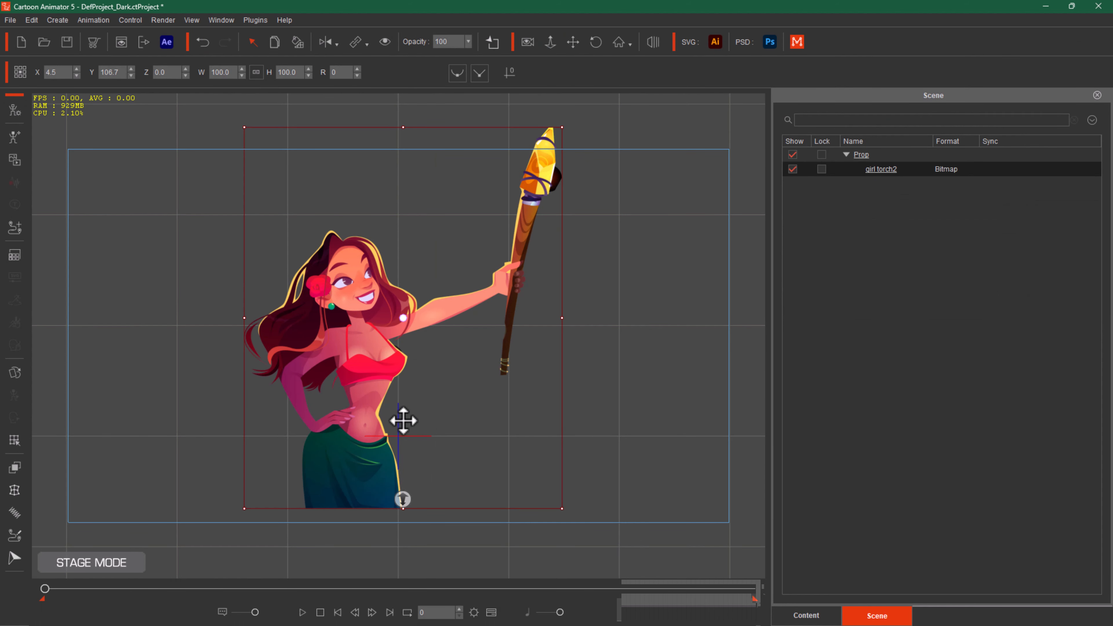
pyautogui.click(491, 614)
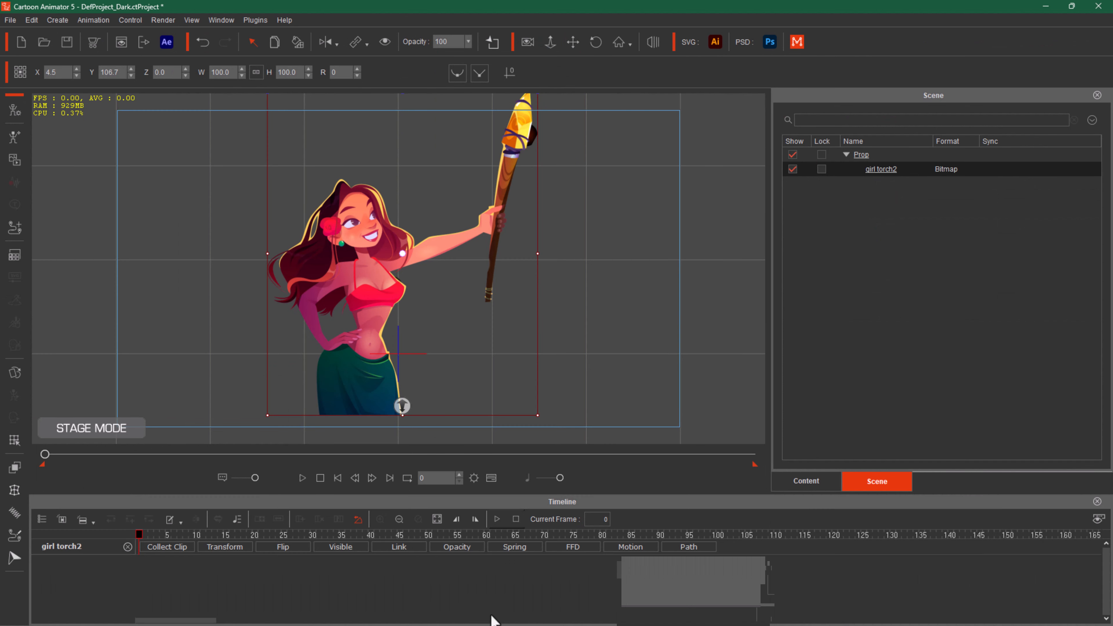
# With the Prop Key Editor, rotate Bone_2 to about 314.7 at frame 10 and about 267.2 at frame 20.
pyautogui.click(197, 535)
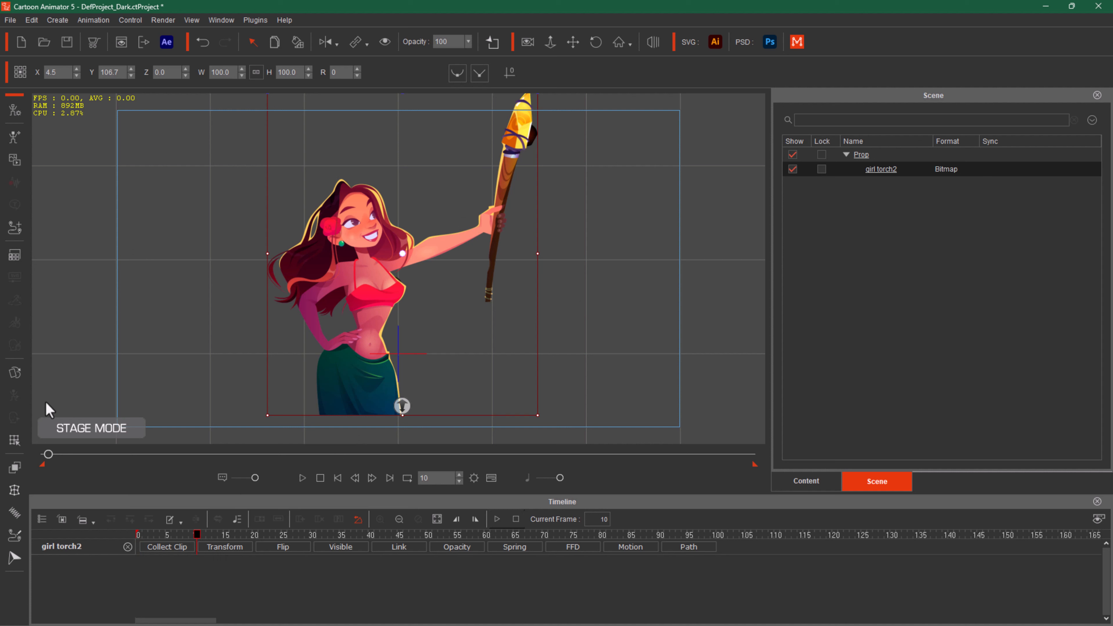
pyautogui.click(15, 441)
pyautogui.moveTo(697, 150); pyautogui.dragTo(690, 83)
pyautogui.click(627, 177)
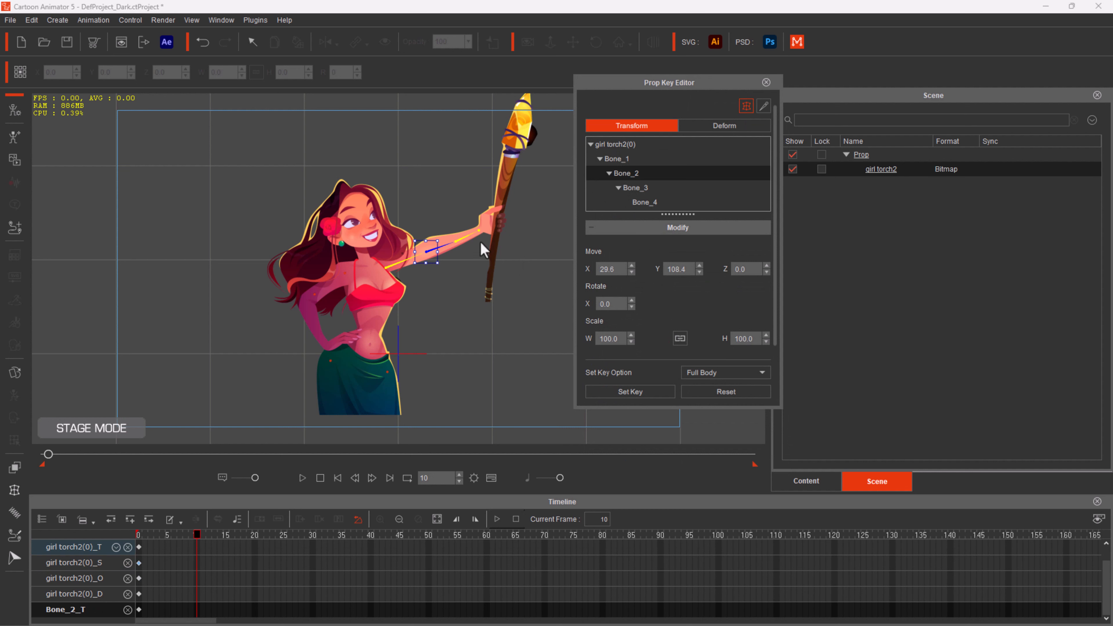
pyautogui.moveTo(447, 237); pyautogui.dragTo(293, 373)
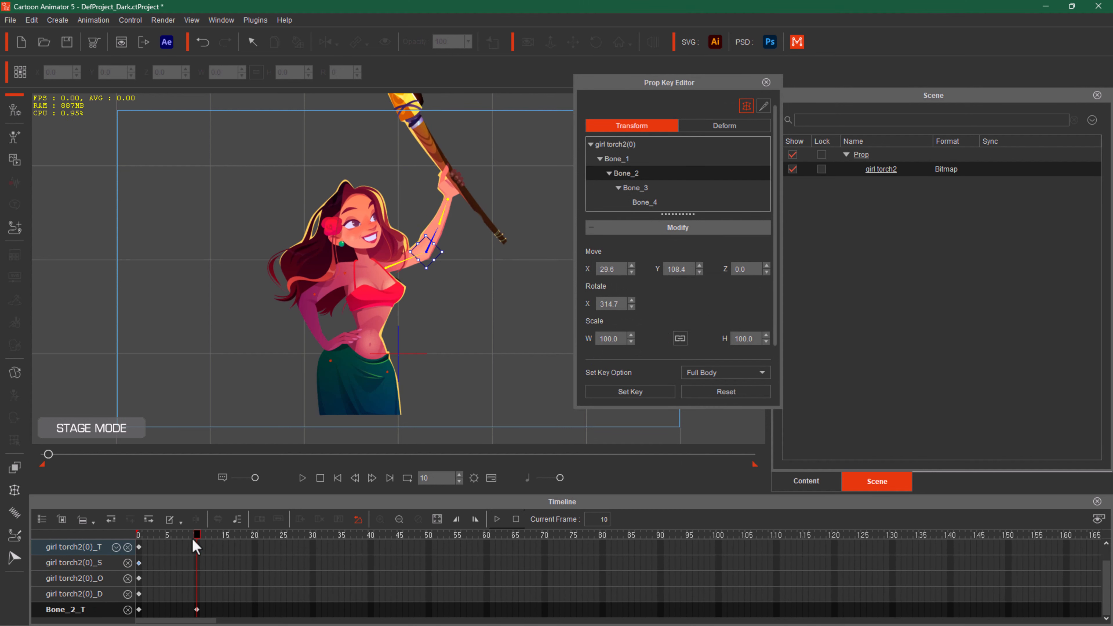
pyautogui.moveTo(197, 543); pyautogui.dragTo(255, 544)
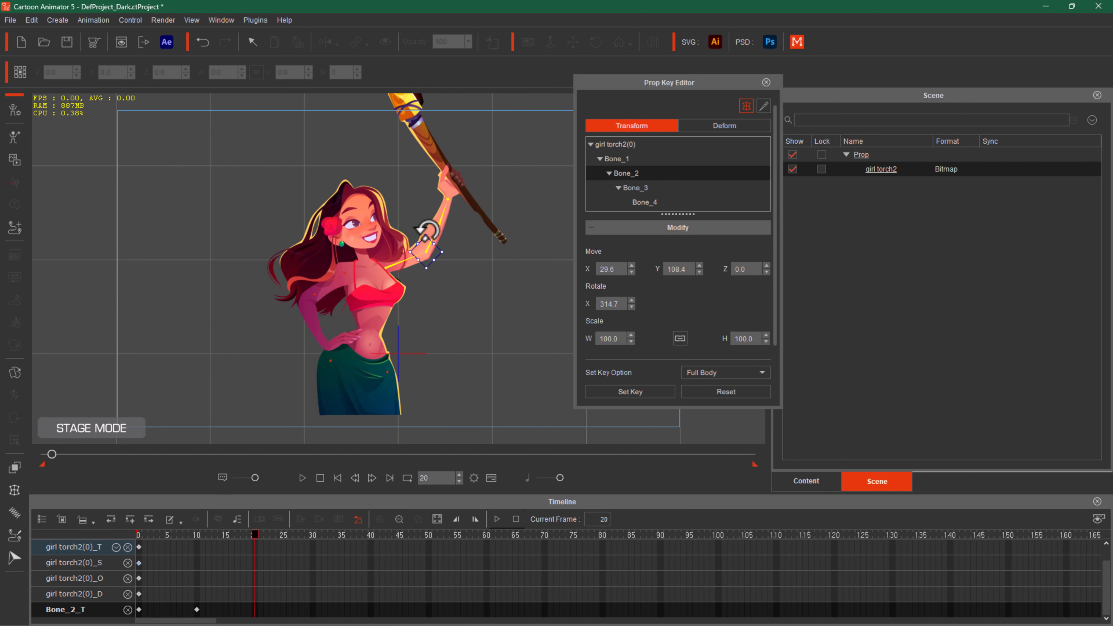
pyautogui.moveTo(427, 219); pyautogui.dragTo(383, 207)
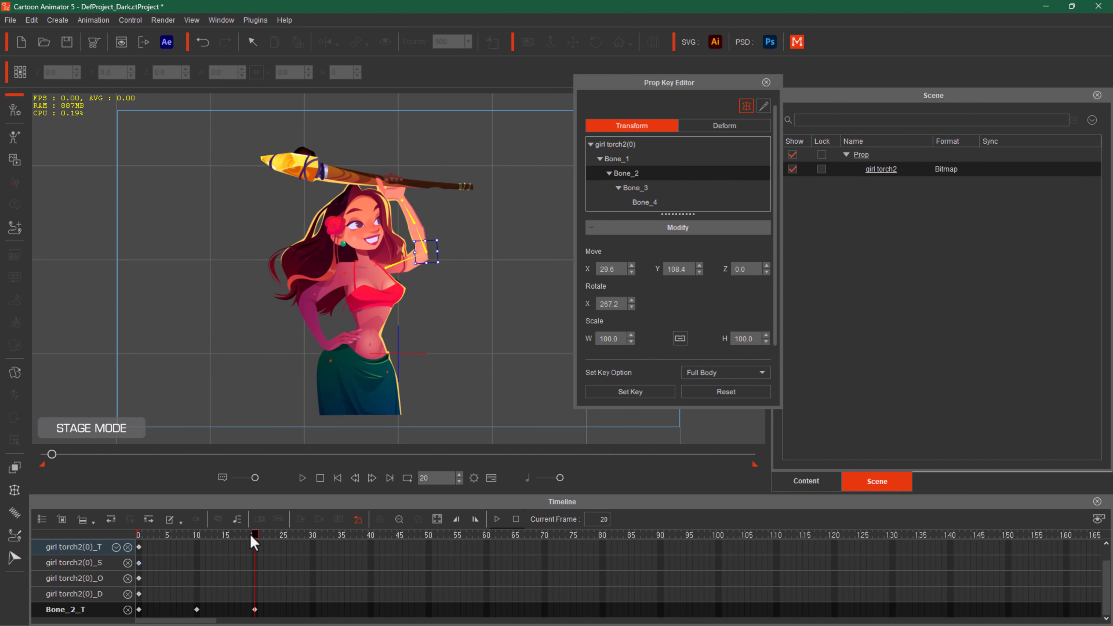
# Copy the Bone_2 transform key at frame 10 and paste it at frame 30.
pyautogui.moveTo(251, 533); pyautogui.dragTo(311, 550)
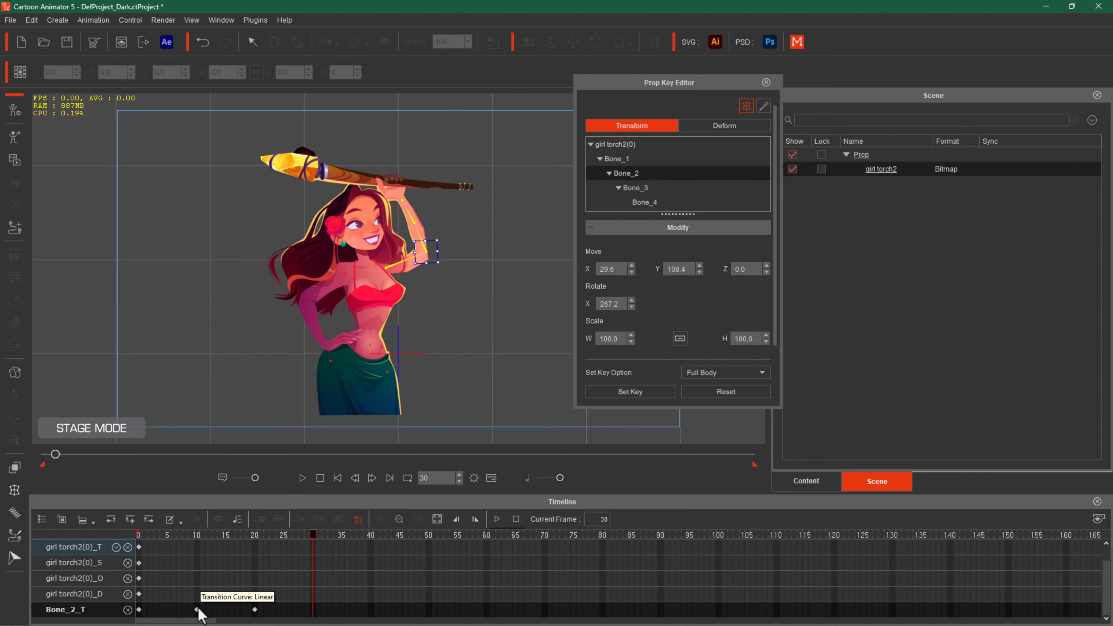
pyautogui.click(198, 609)
pyautogui.click(187, 605)
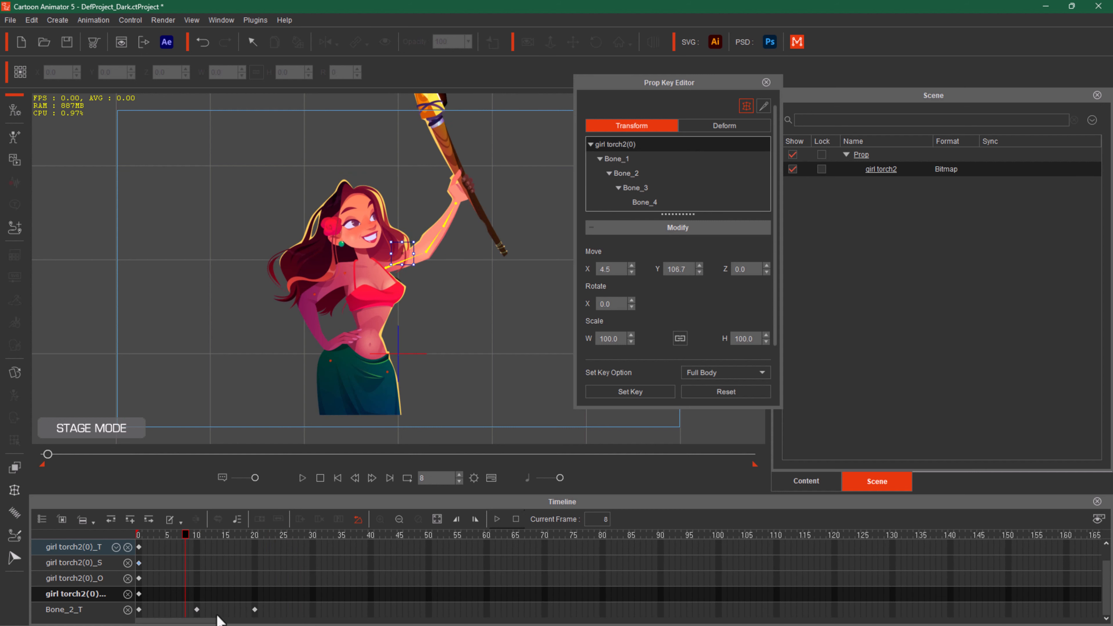
pyautogui.click(214, 614)
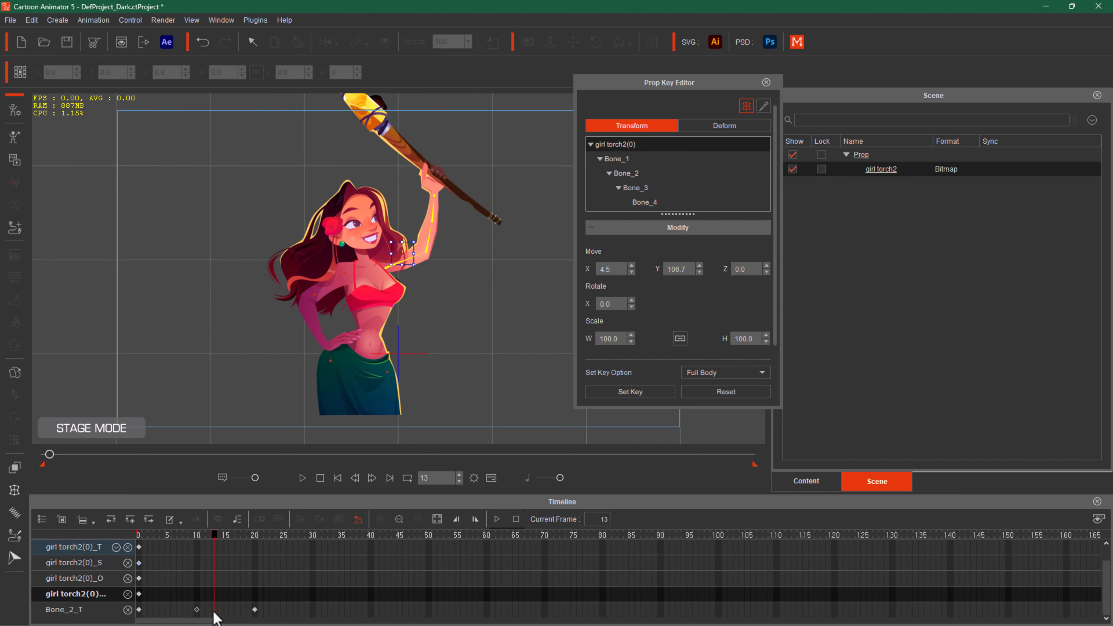
pyautogui.click(198, 609)
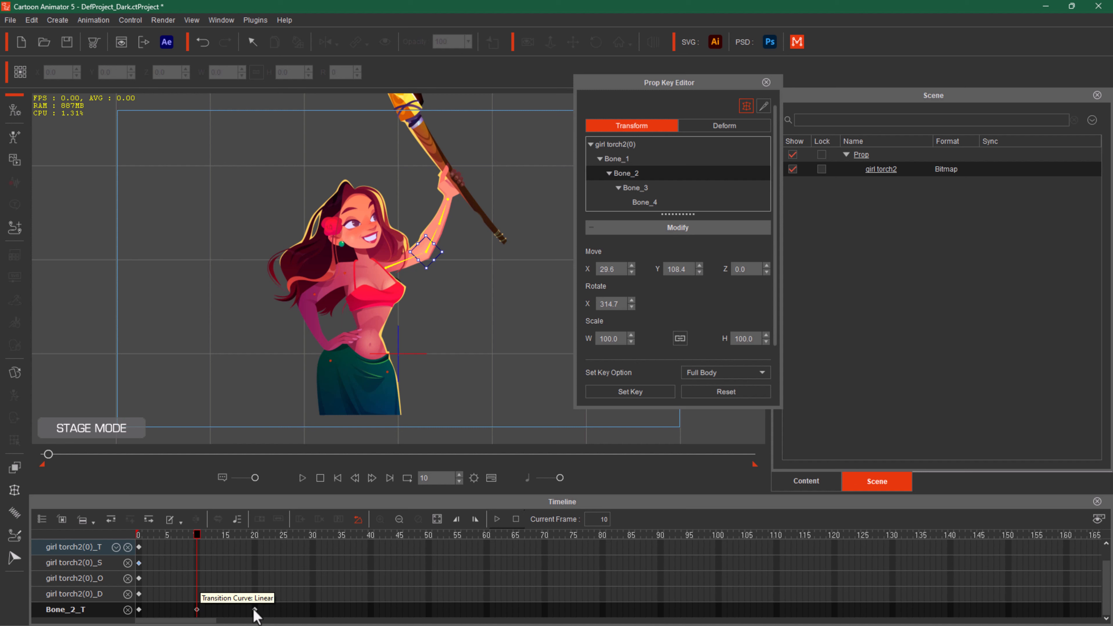
pyautogui.doubleClick(442, 476)
pyautogui.write('30')
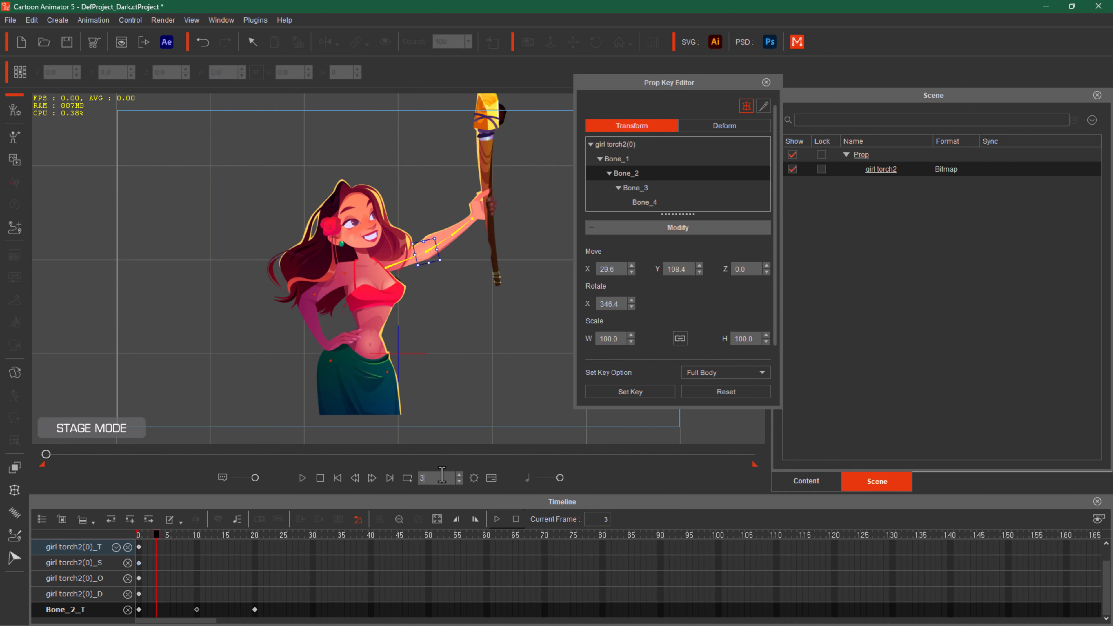
pyautogui.press('Return')
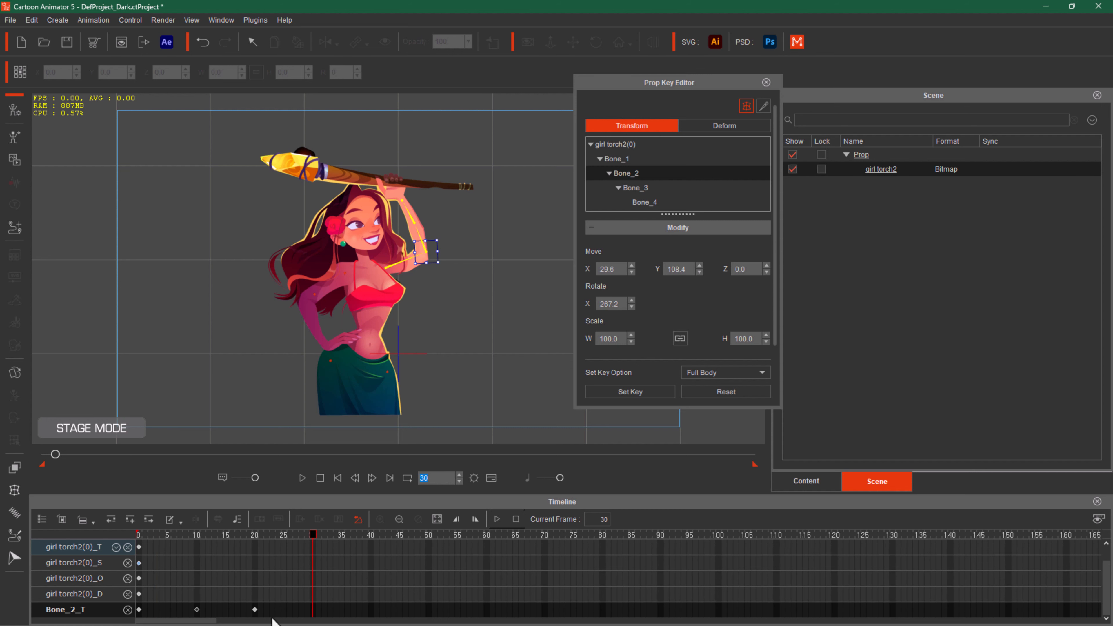
pyautogui.click(312, 612)
pyautogui.hotkey('ctrl', 'v')
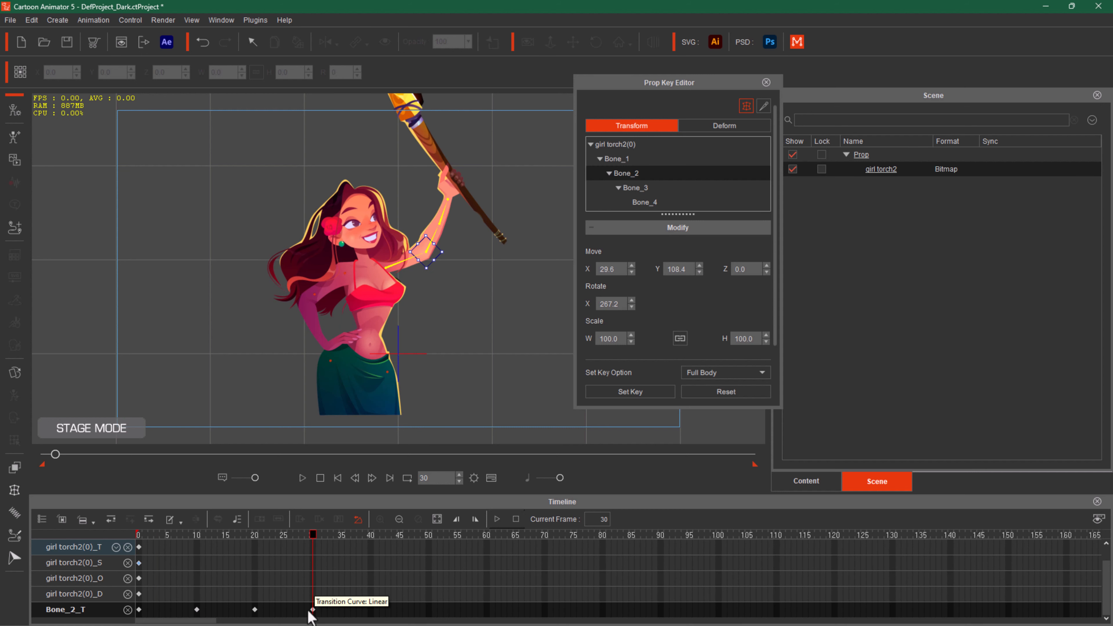
# Reset Bone_2 to its original pose at frame 40.
pyautogui.moveTo(311, 532); pyautogui.dragTo(371, 591)
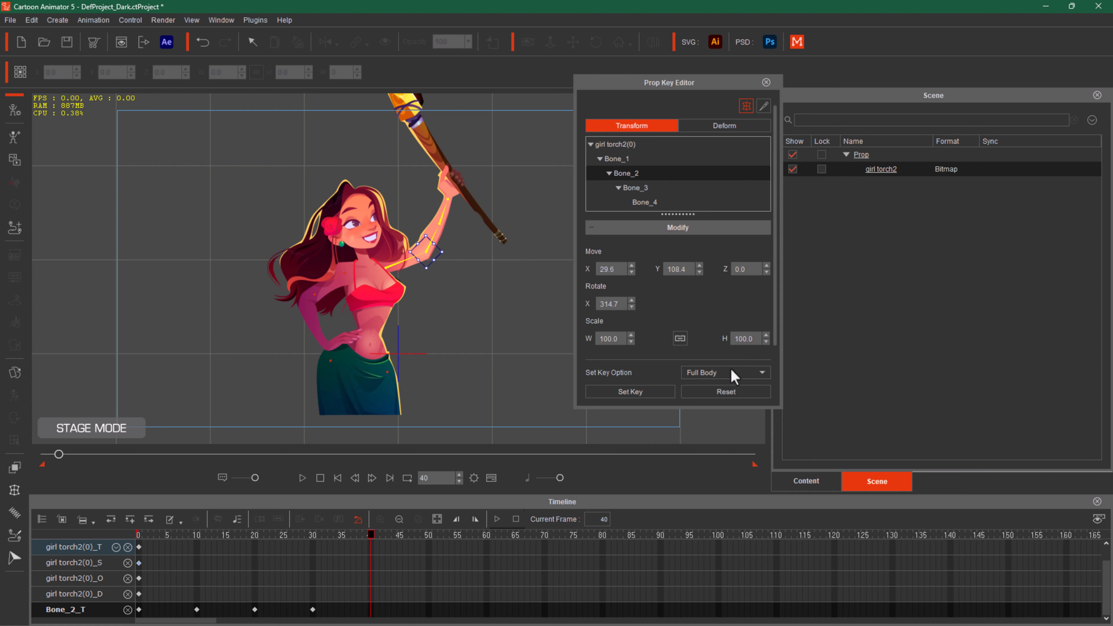
pyautogui.click(728, 392)
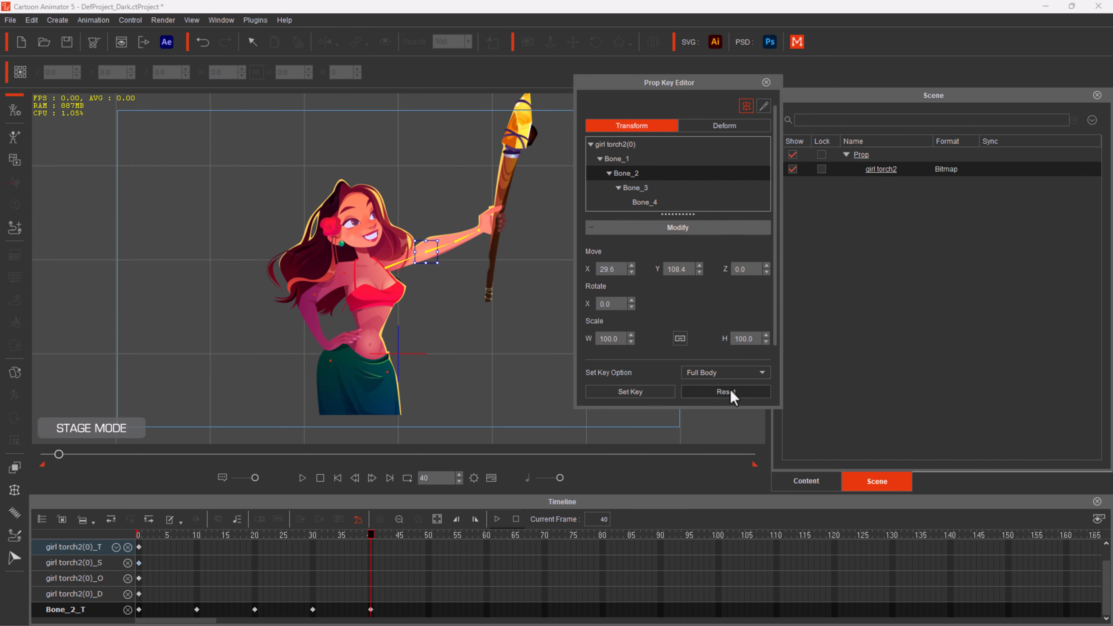
pyautogui.moveTo(352, 593)
pyautogui.mouseDown()
pyautogui.moveTo(246, 583)
pyautogui.moveTo(347, 577)
pyautogui.mouseUp()
pyautogui.click(372, 546)
# Shorten the playback range to end at about frame 51 and play the arm animation.
pyautogui.moveTo(755, 464); pyautogui.dragTo(357, 449)
pyautogui.moveTo(117, 499)
pyautogui.mouseDown()
pyautogui.moveTo(150, 479)
pyautogui.moveTo(65, 474)
pyautogui.mouseUp()
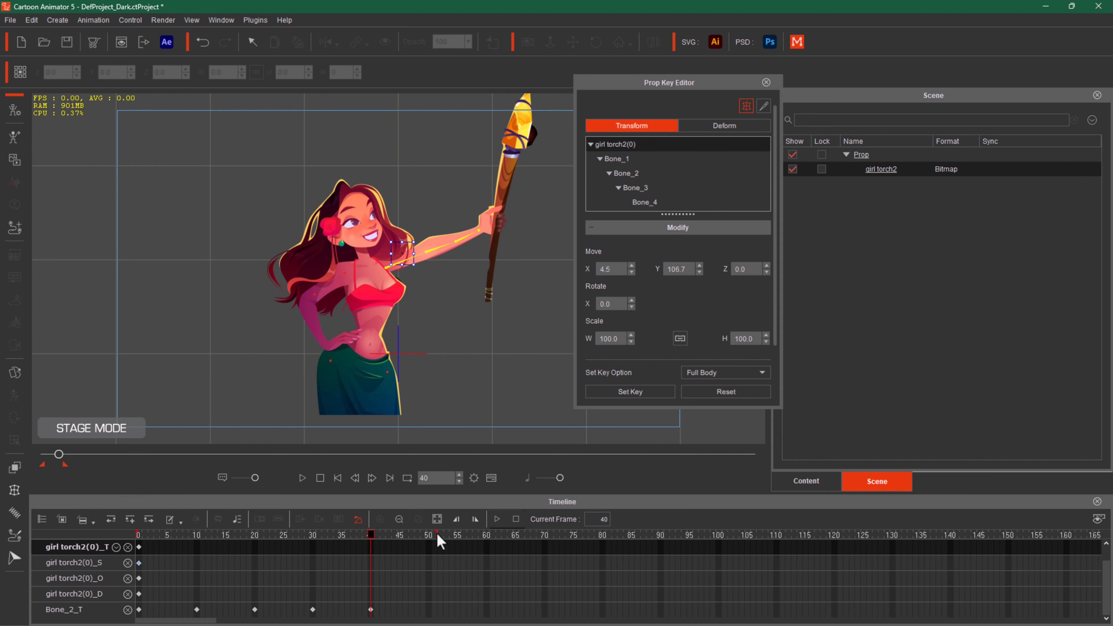
pyautogui.click(303, 478)
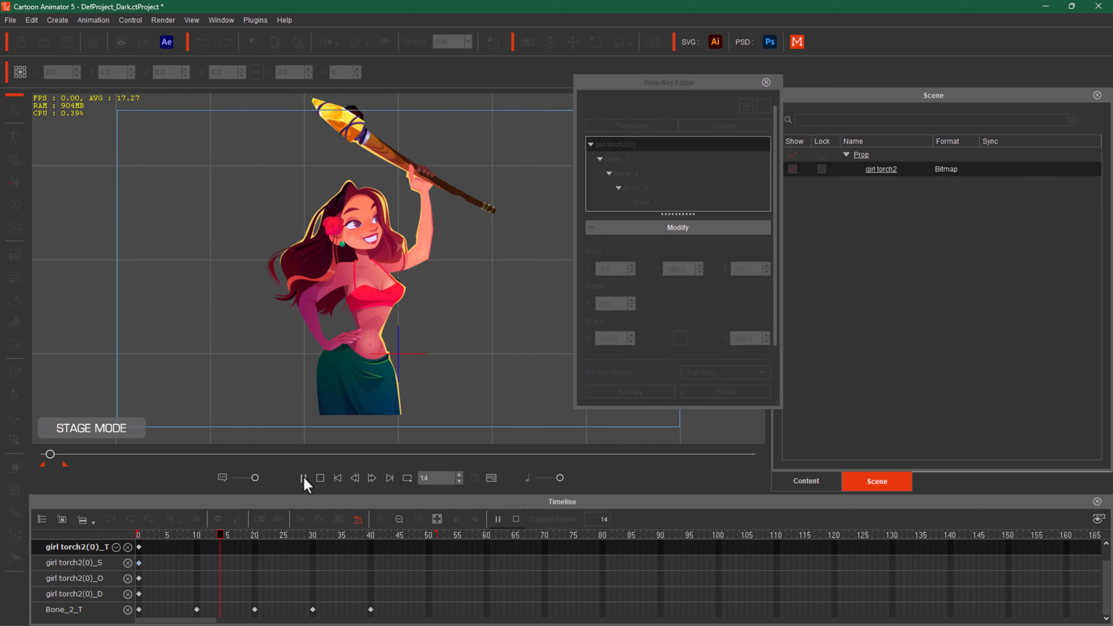
pyautogui.click(303, 477)
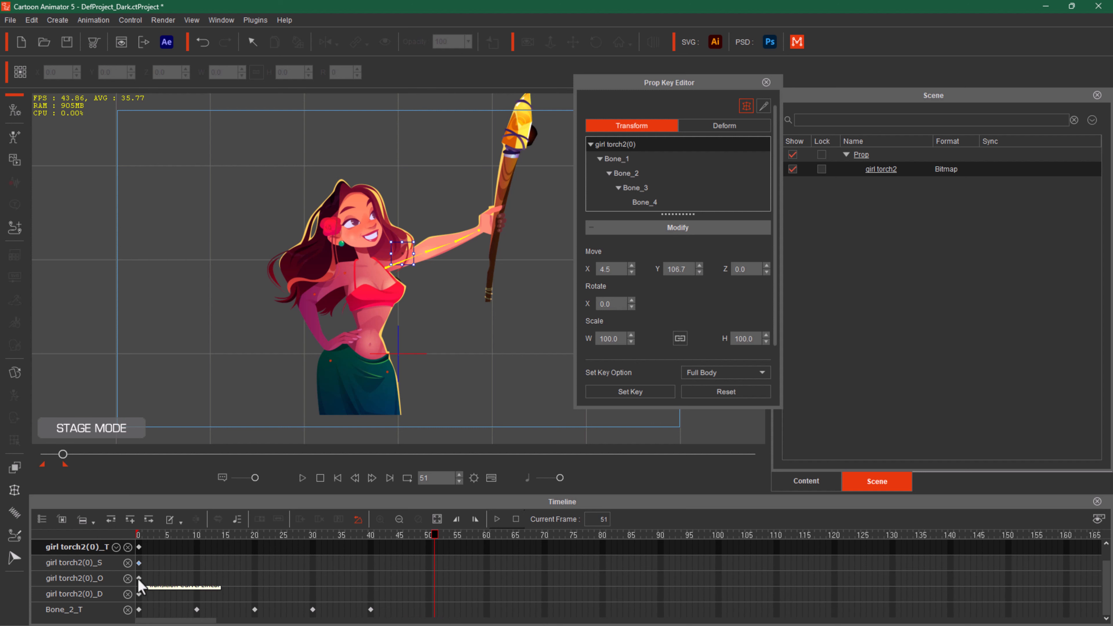
# Show the Collect Clip track of girl torch2 and mark the range from frame 0 to frame 40 on it.
pyautogui.scroll(1, 140, 578)
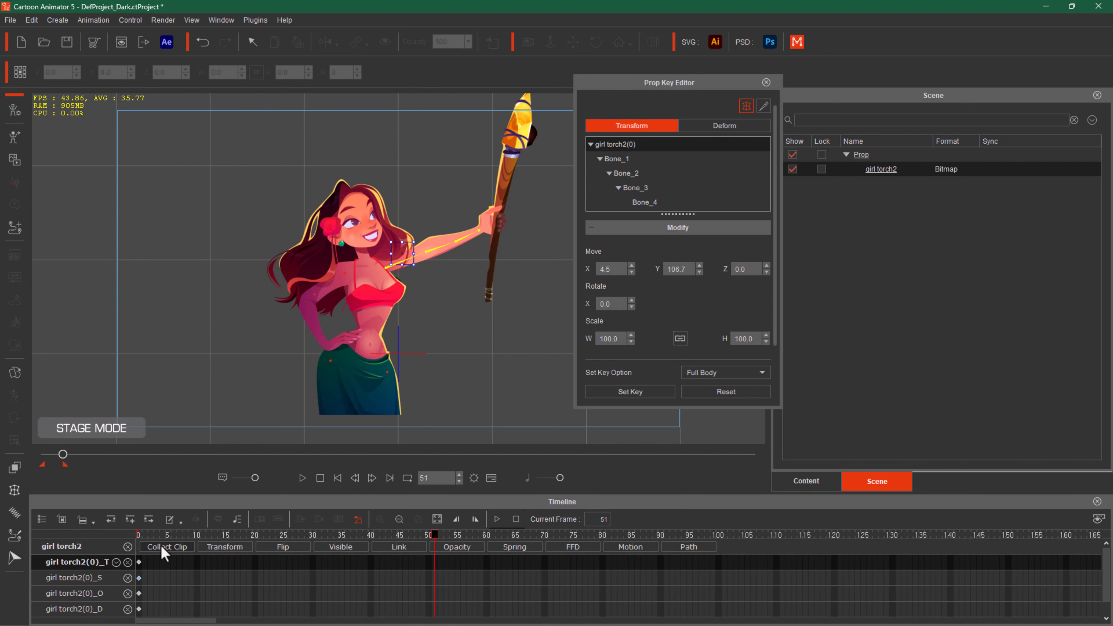
pyautogui.moveTo(182, 491); pyautogui.dragTo(212, 260)
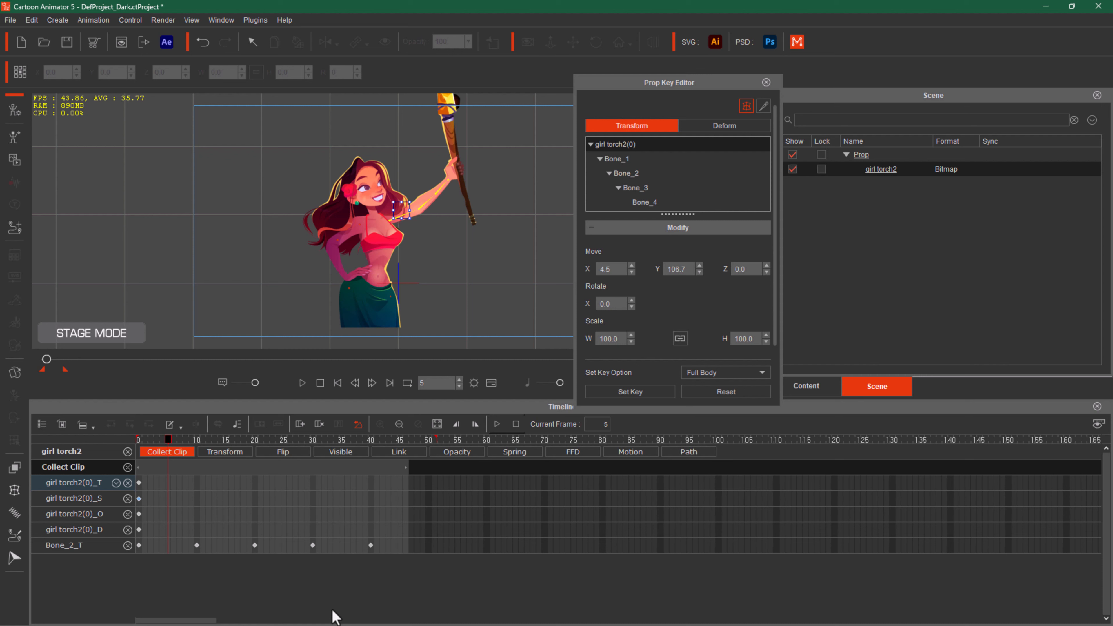
pyautogui.click(178, 452)
pyautogui.click(179, 452)
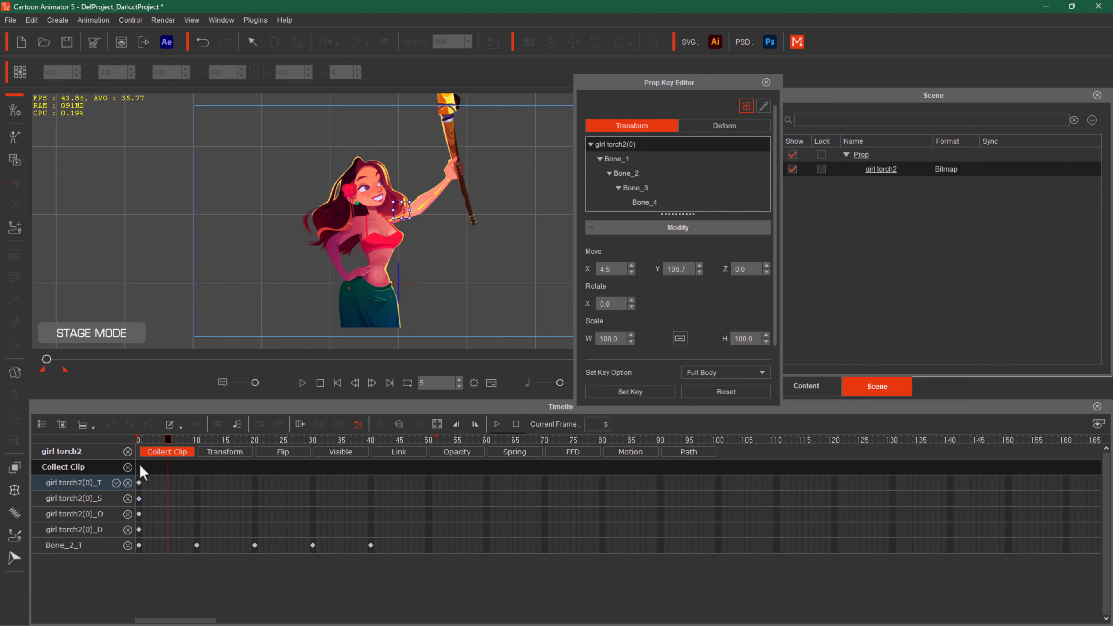
pyautogui.moveTo(138, 468); pyautogui.dragTo(369, 530)
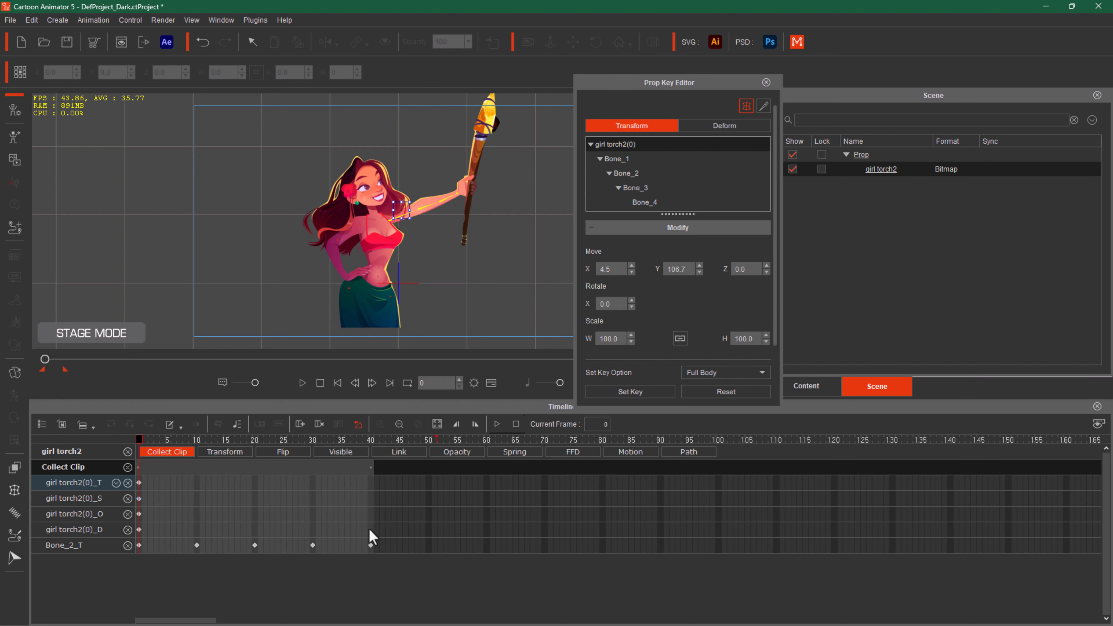
# Add the collected range to the prop's action menu as ARM MOVEMENT and hide the Collect Clip track.
pyautogui.click(284, 473)
pyautogui.rightClick(283, 468)
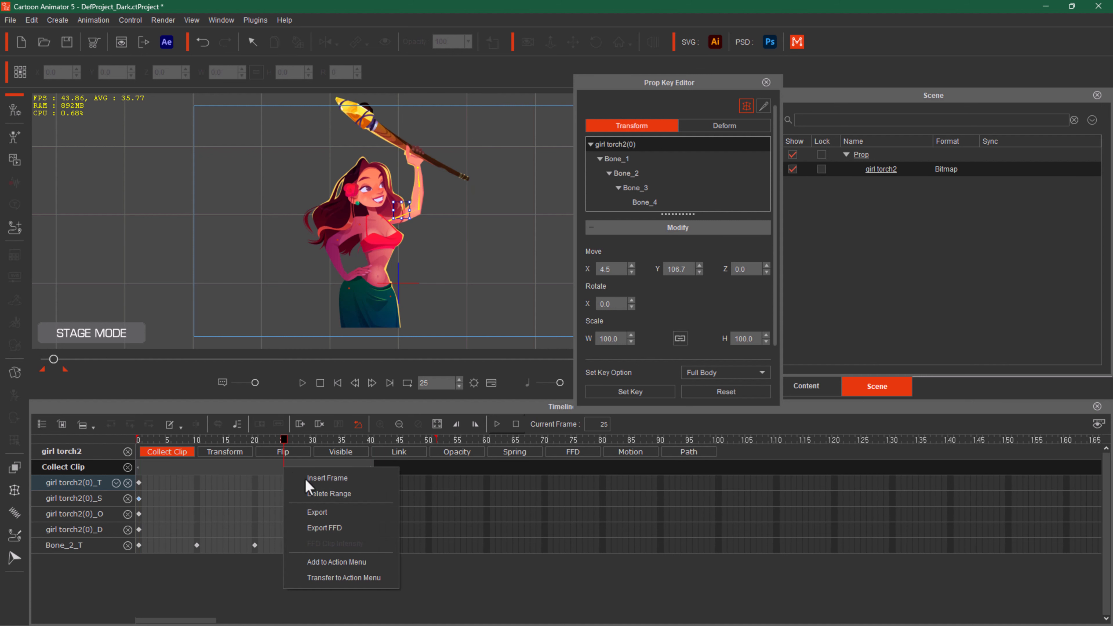
pyautogui.click(354, 562)
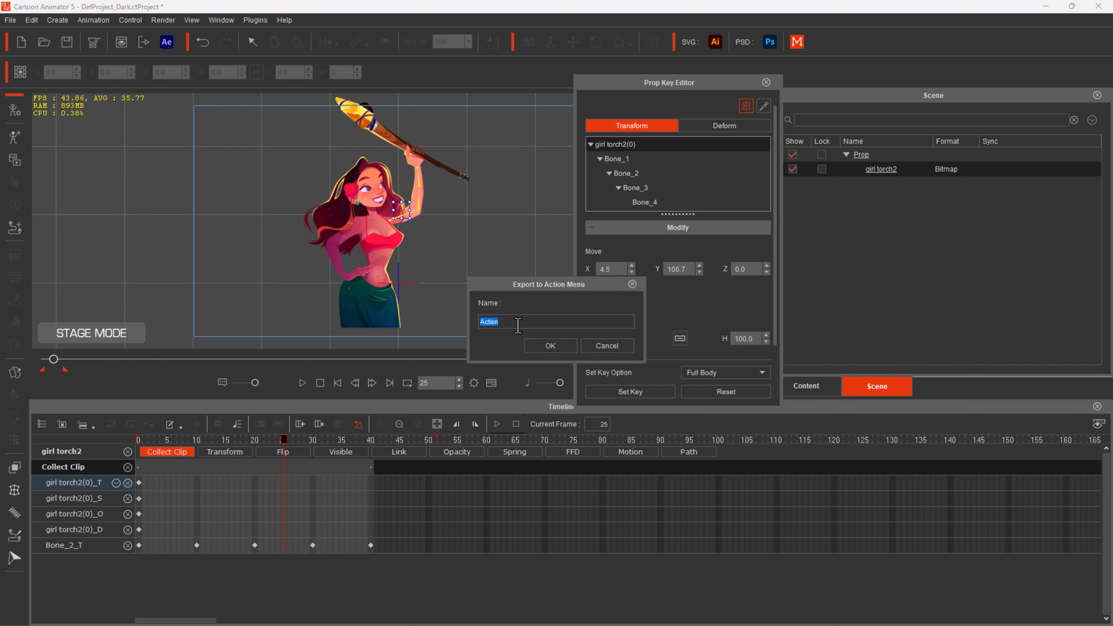
pyautogui.write('ARM MOVEMENT')
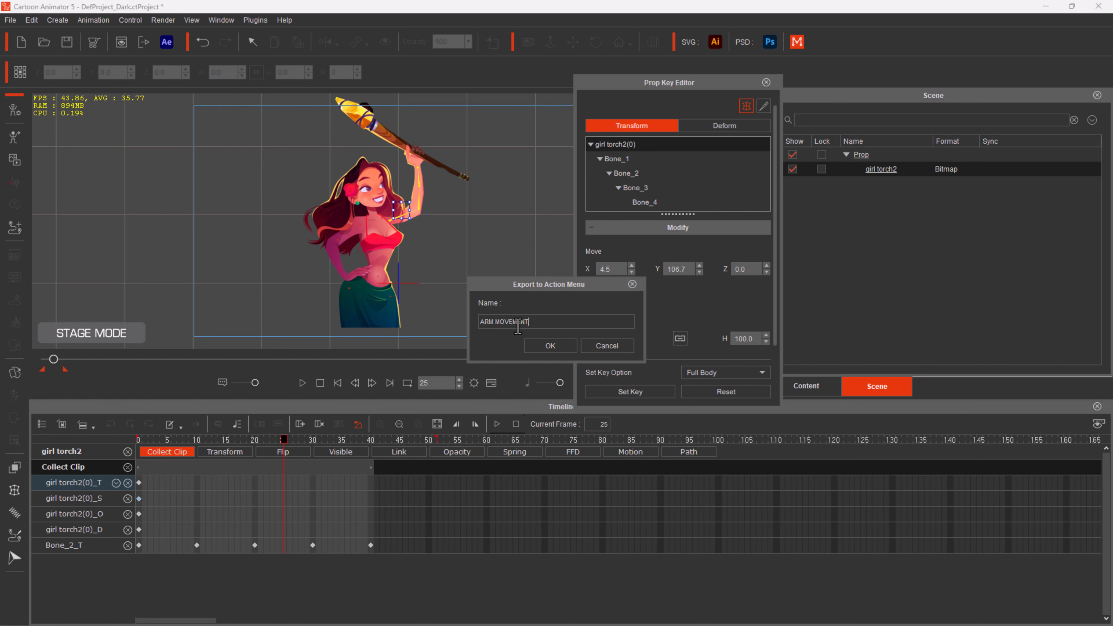
pyautogui.click(559, 350)
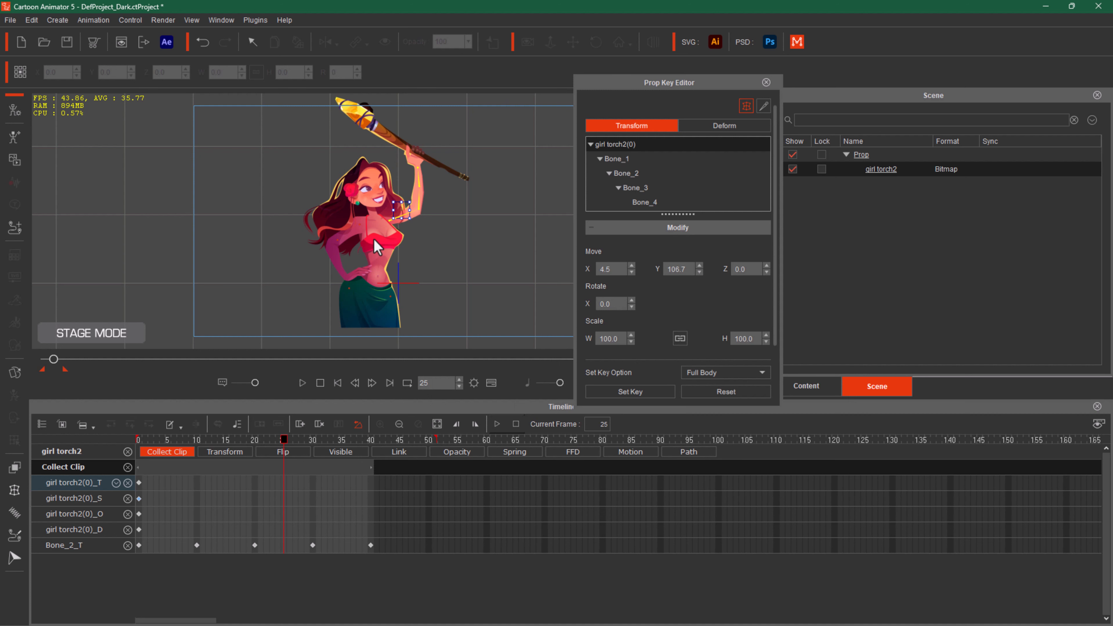
pyautogui.click(187, 452)
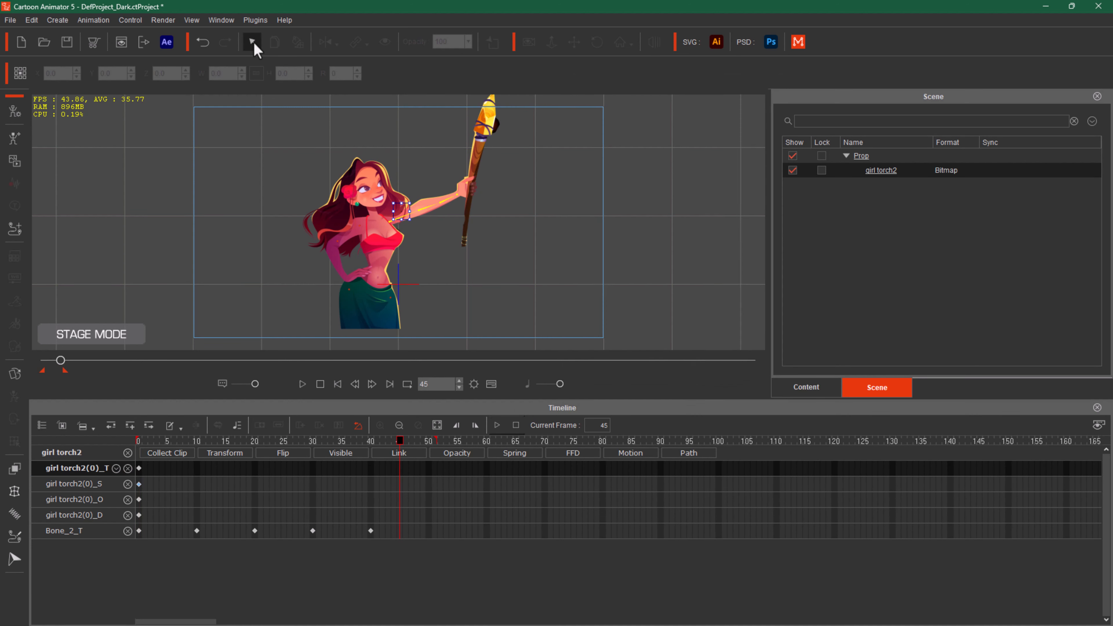
# Select the girl torch2 prop on the stage and remove its object animation.
pyautogui.click(253, 41)
pyautogui.rightClick(369, 206)
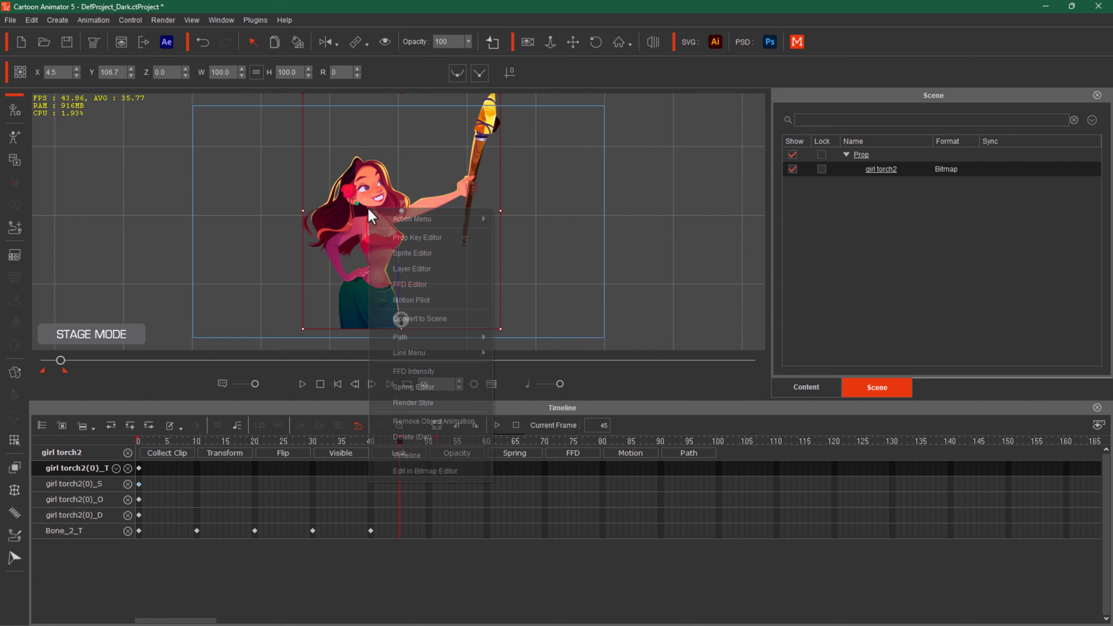
pyautogui.click(455, 422)
pyautogui.click(455, 425)
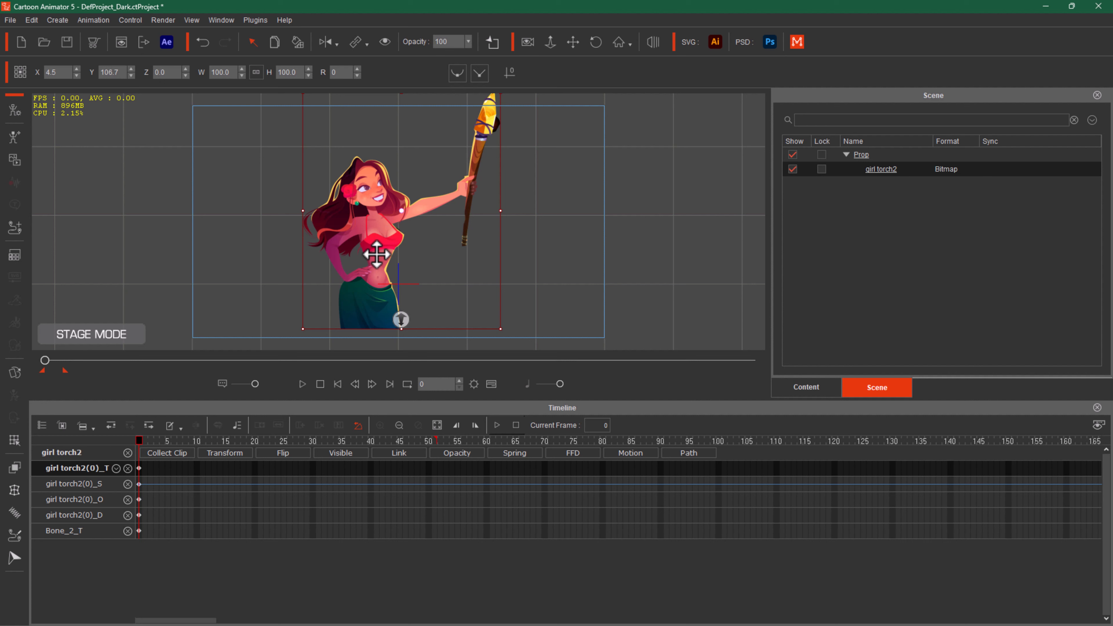
# Apply the ARM MOVEMENT action to the girl at frame 0 from her action menu.
pyautogui.rightClick(378, 251)
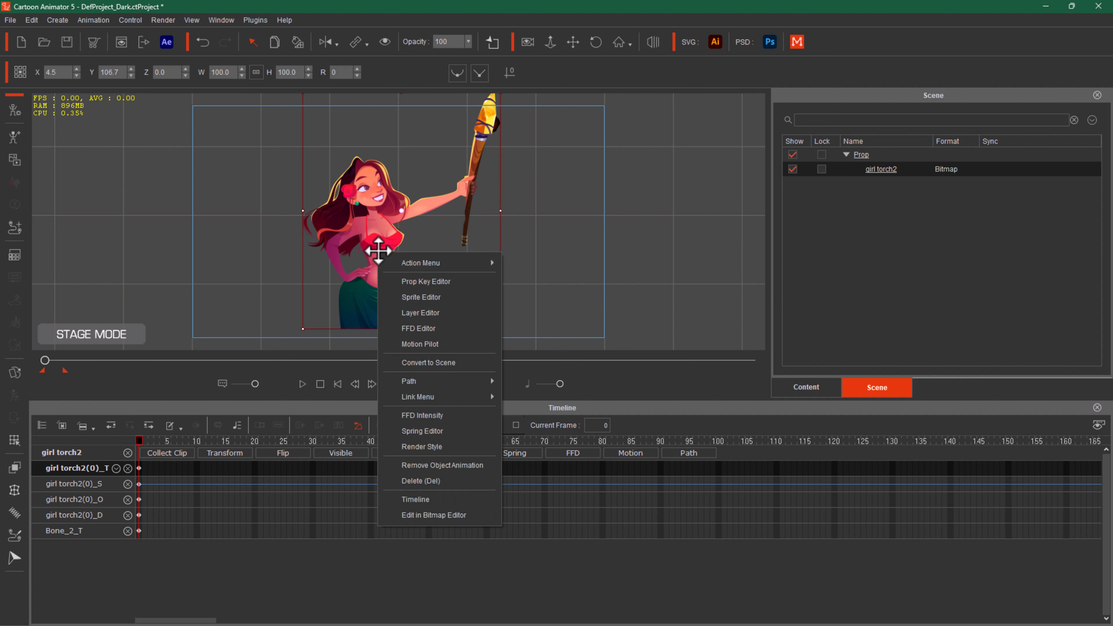
pyautogui.moveTo(416, 261)
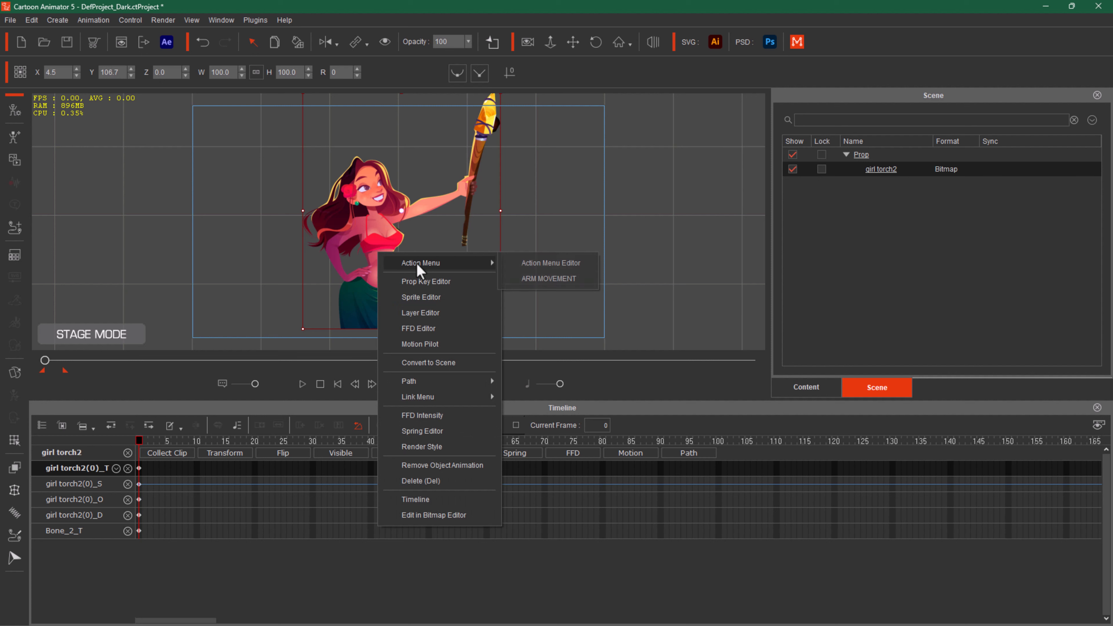
pyautogui.click(539, 280)
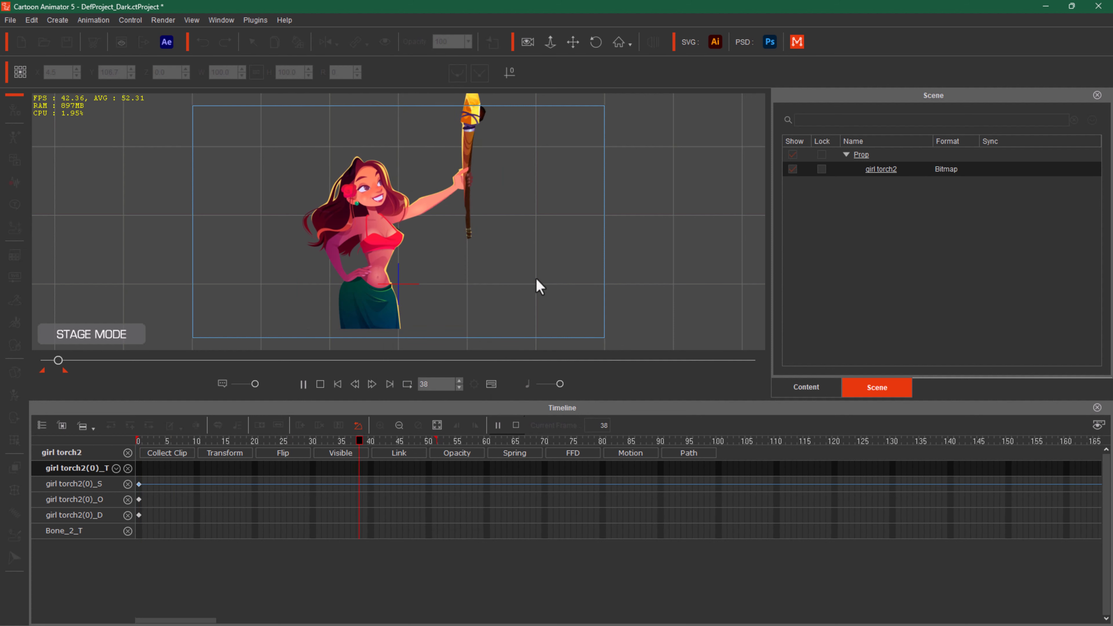
pyautogui.press('space')
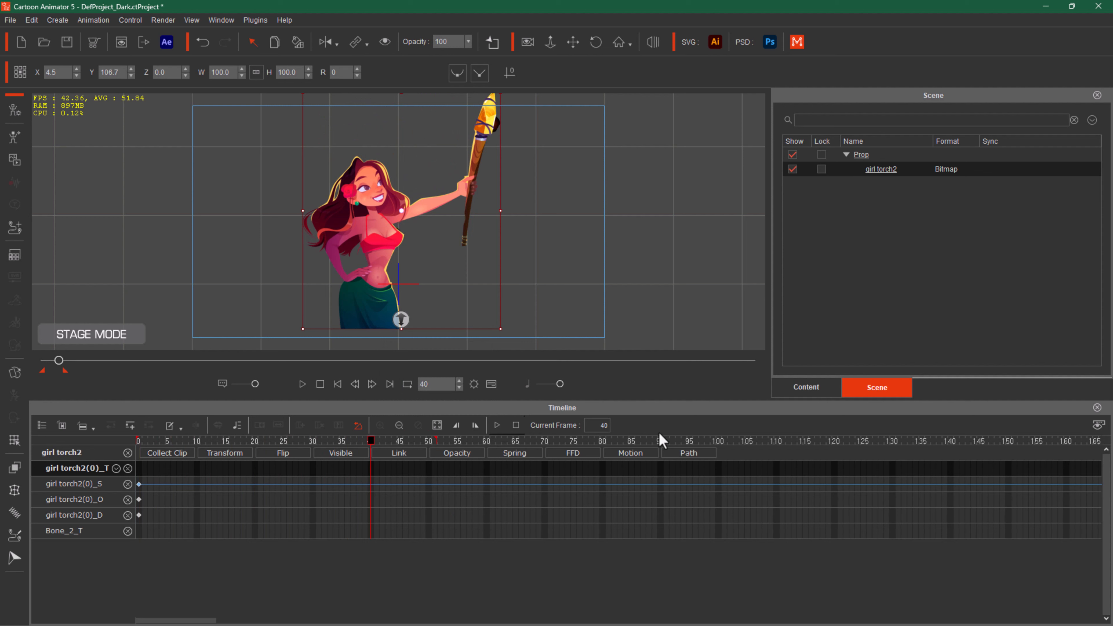
# Show the Motion track and loop the ARM MOVEMENT clip out to about frame 120.
pyautogui.click(640, 451)
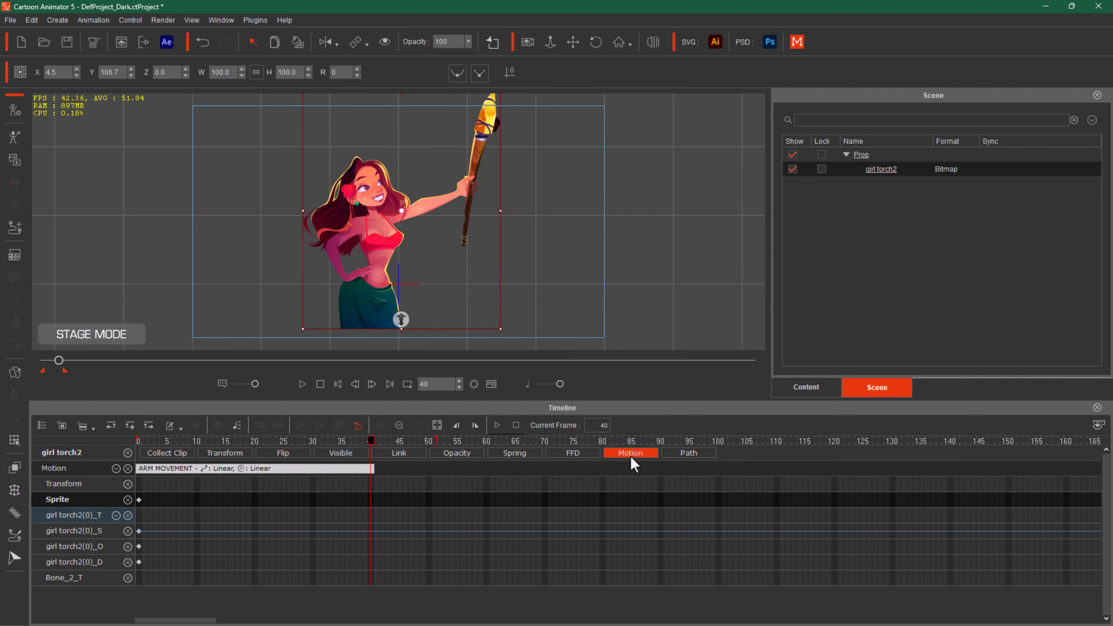
pyautogui.click(301, 469)
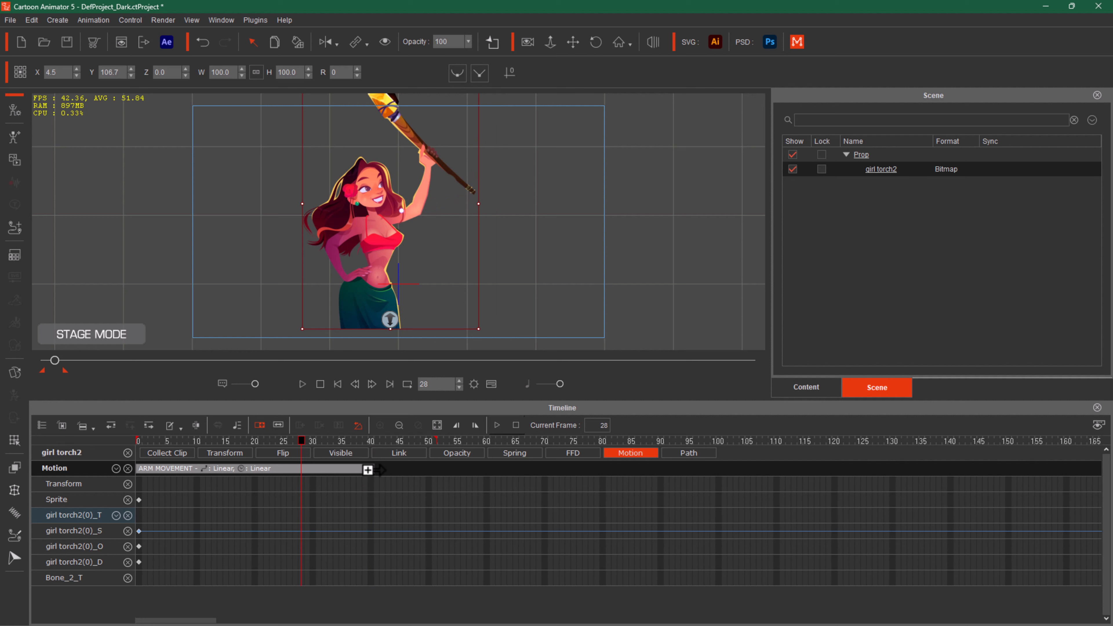
pyautogui.moveTo(367, 469); pyautogui.dragTo(399, 473)
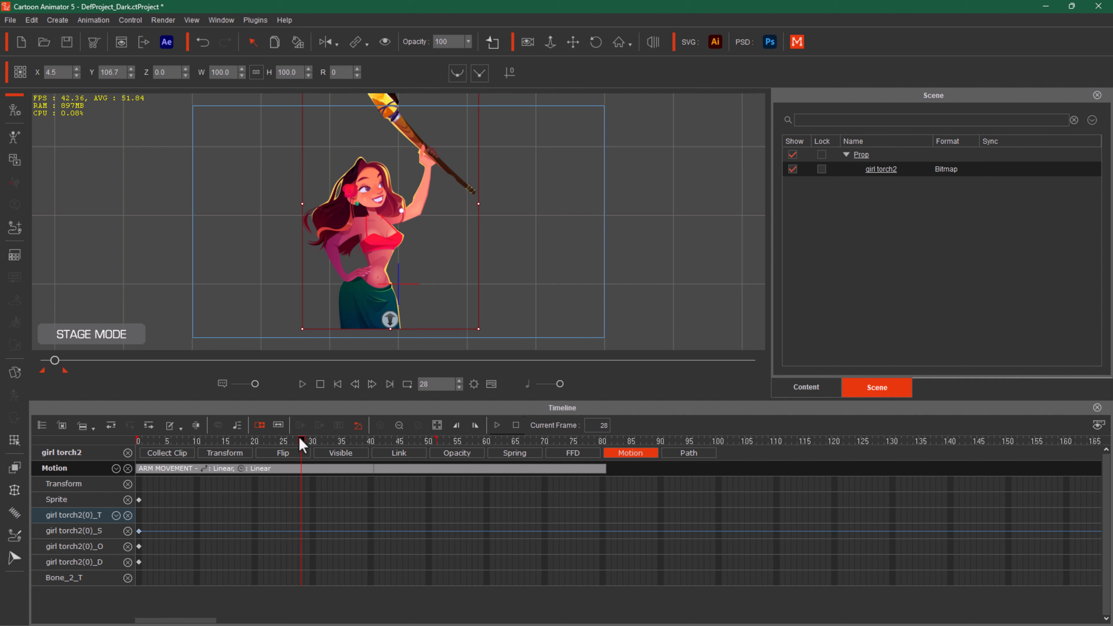
pyautogui.moveTo(301, 439); pyautogui.dragTo(591, 468)
pyautogui.moveTo(605, 468); pyautogui.dragTo(622, 471)
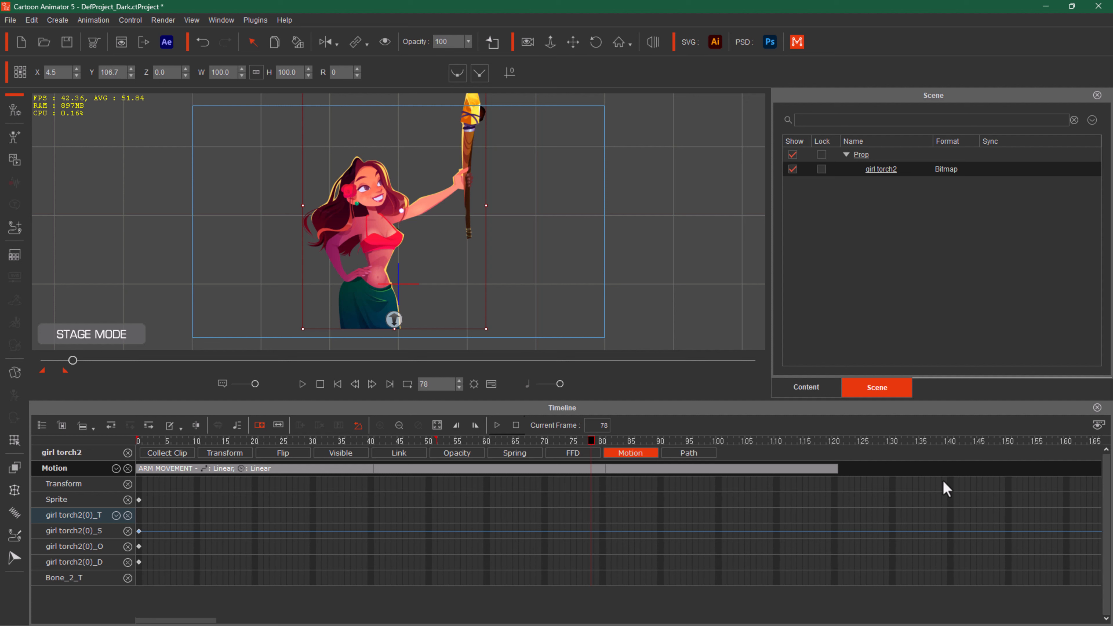
# Extend the looped ARM MOVEMENT clip to about frame 160 and play the animation from the start.
pyautogui.click(832, 477)
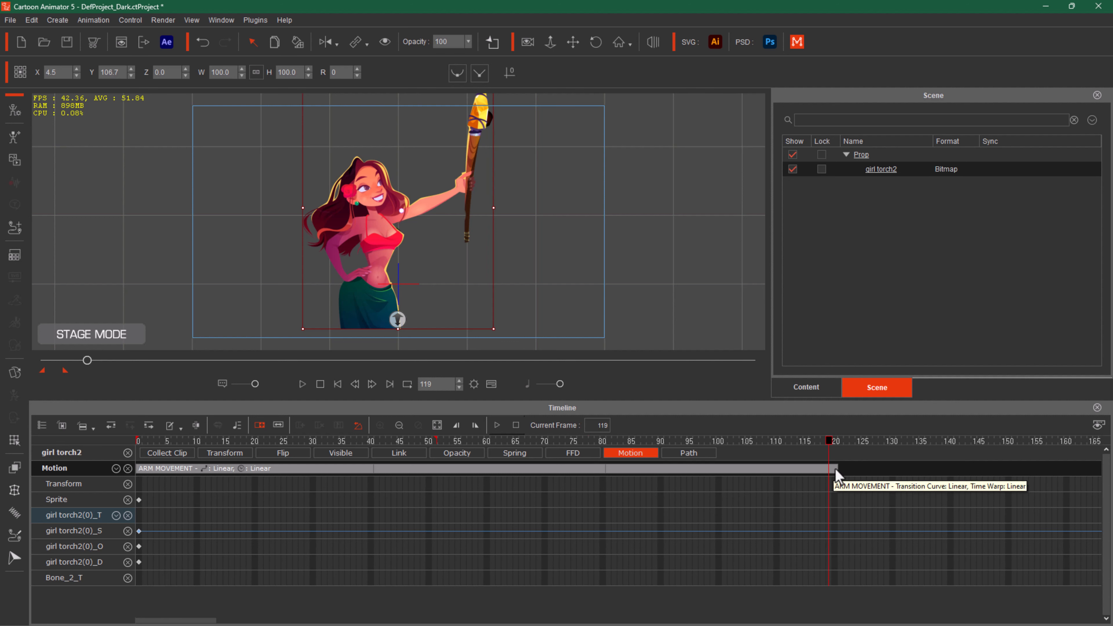
pyautogui.click(830, 468)
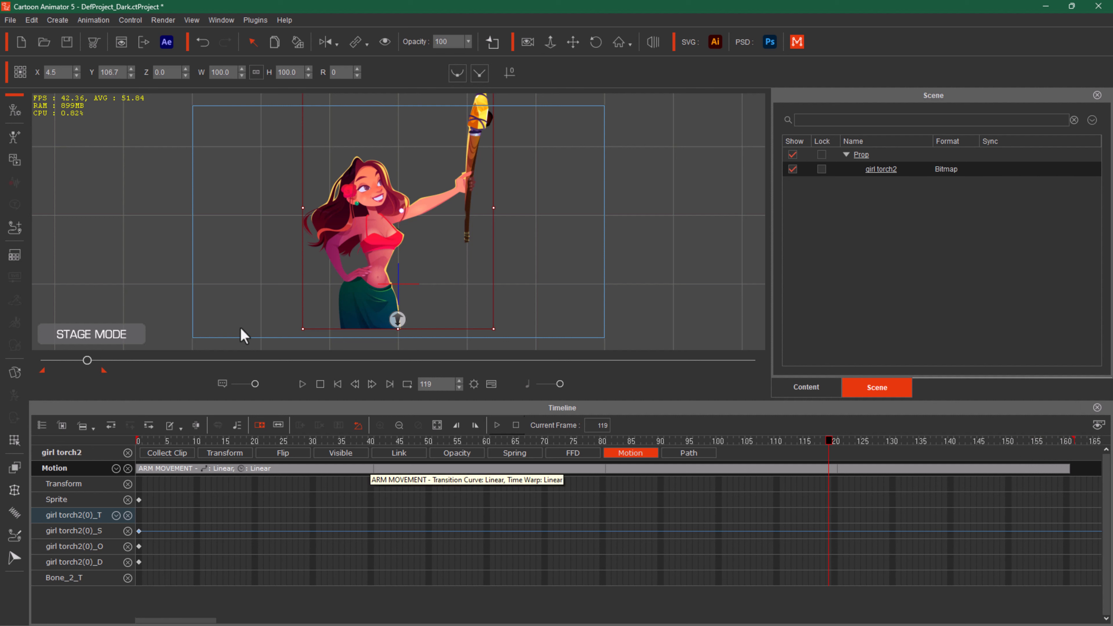
pyautogui.click(320, 385)
pyautogui.click(303, 384)
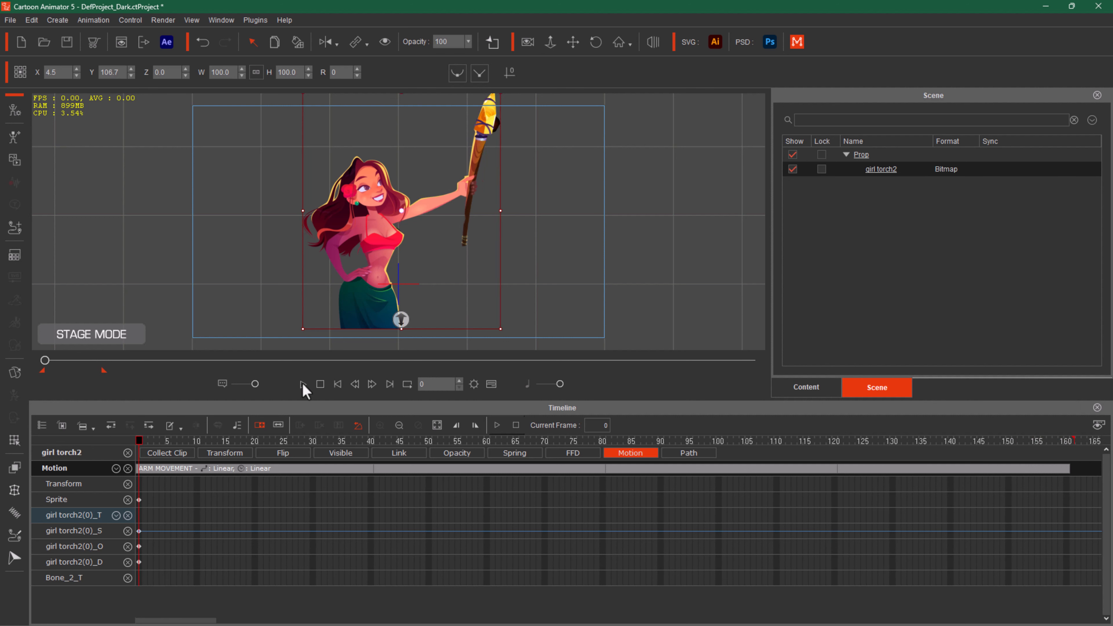